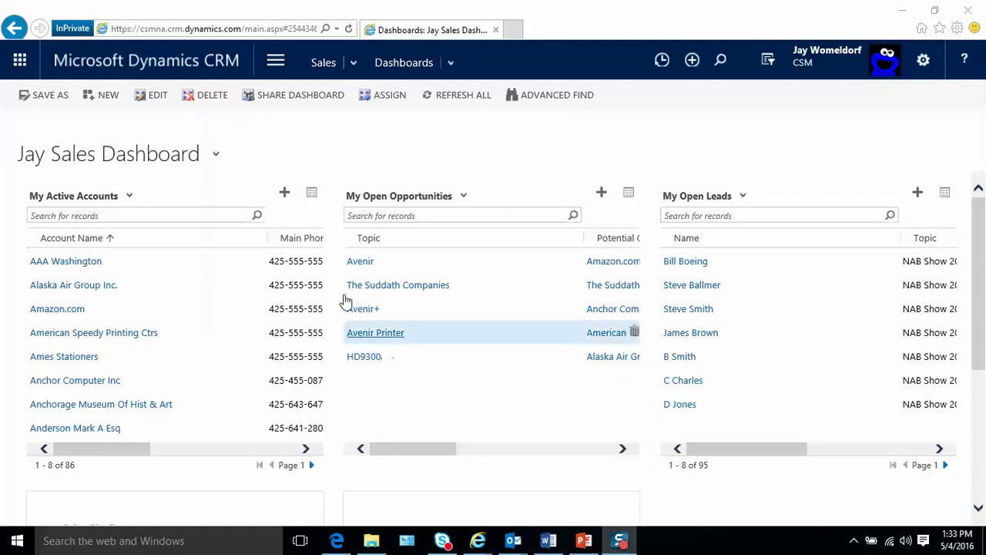
# Navigate through Settings > Templates to the Email Templates list of 27 templates.
pyautogui.click(277, 66)
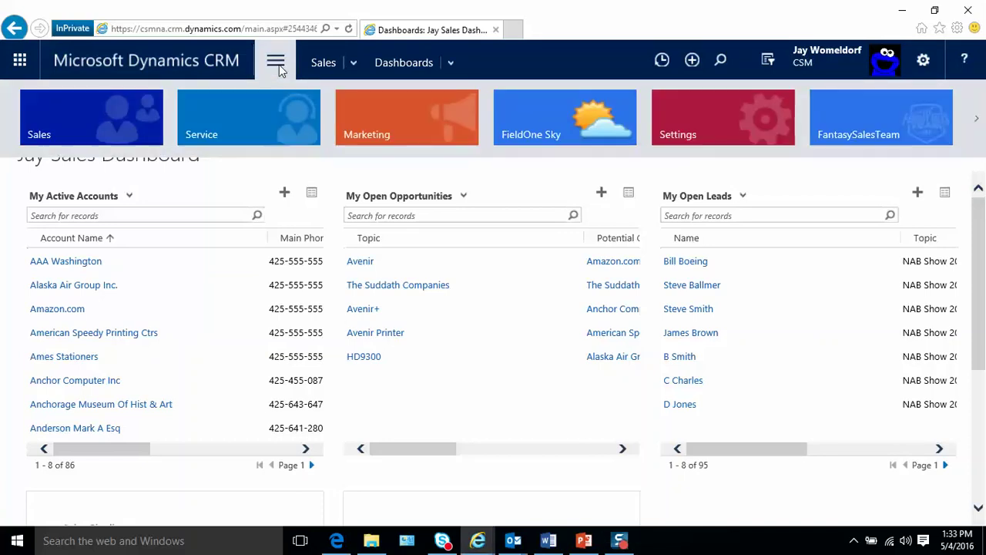
pyautogui.click(700, 134)
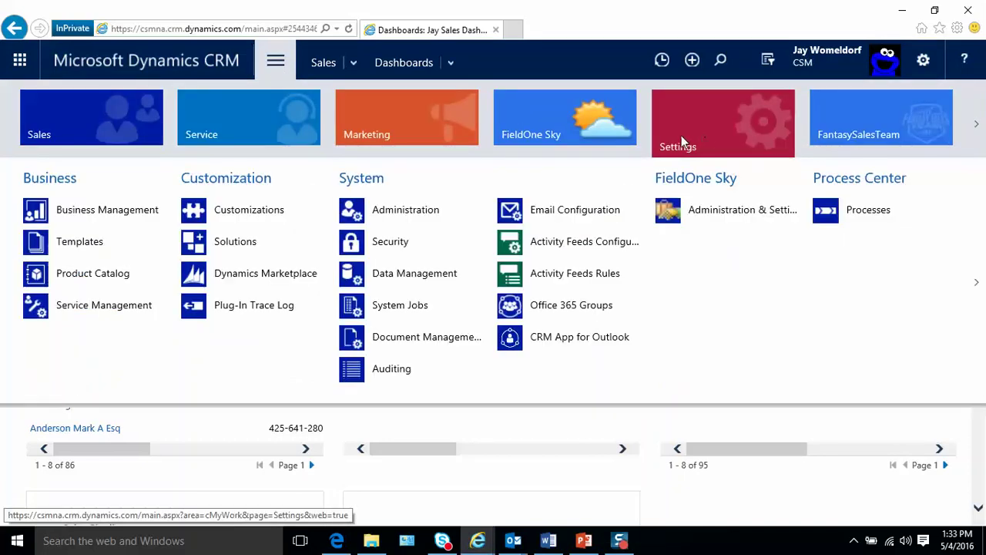
pyautogui.click(79, 244)
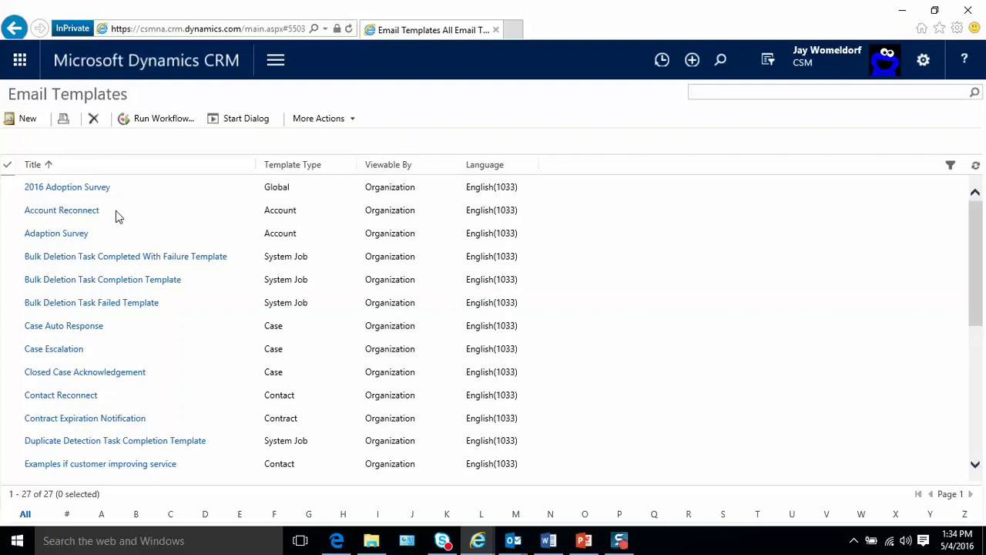
# Create a new email template with the template type set to Lead.
pyautogui.click(25, 124)
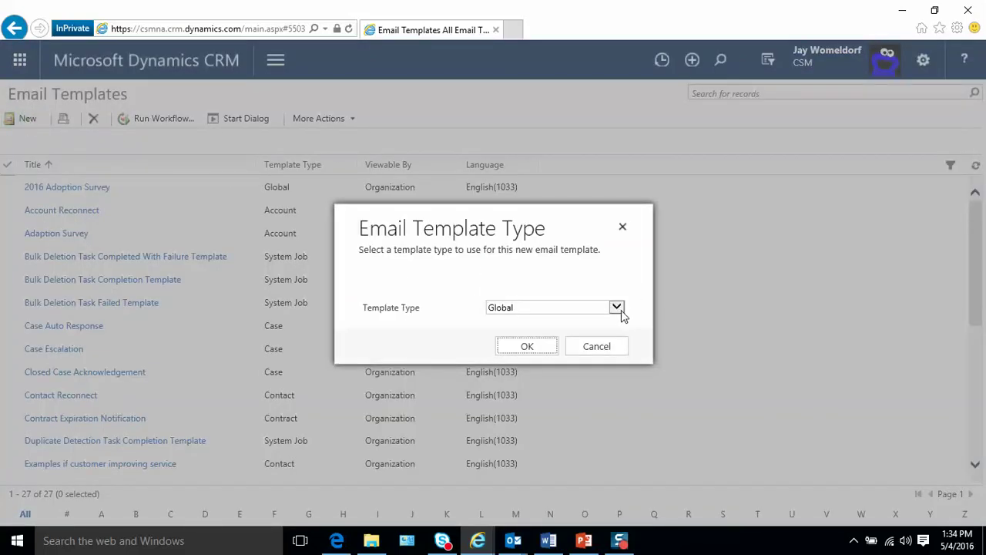
pyautogui.click(620, 309)
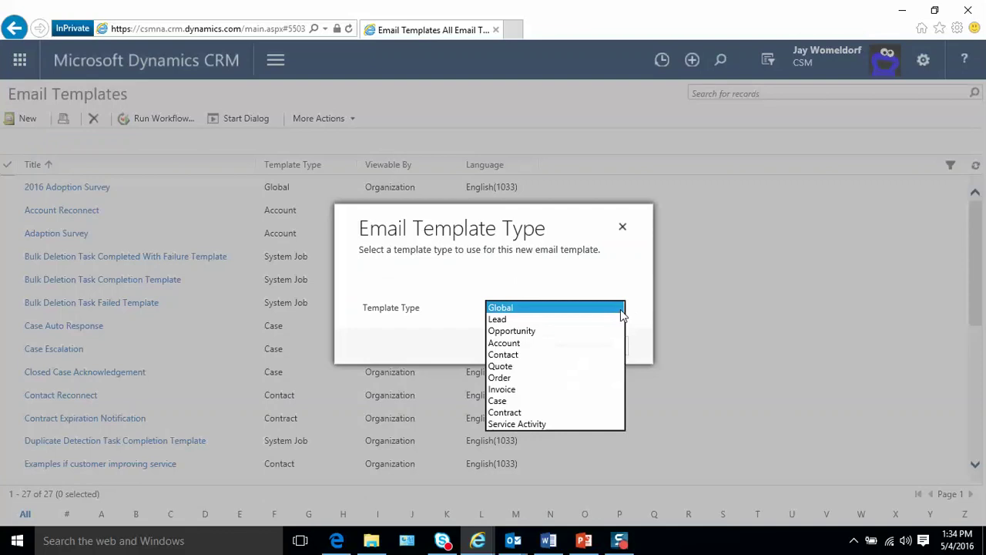
pyautogui.click(548, 322)
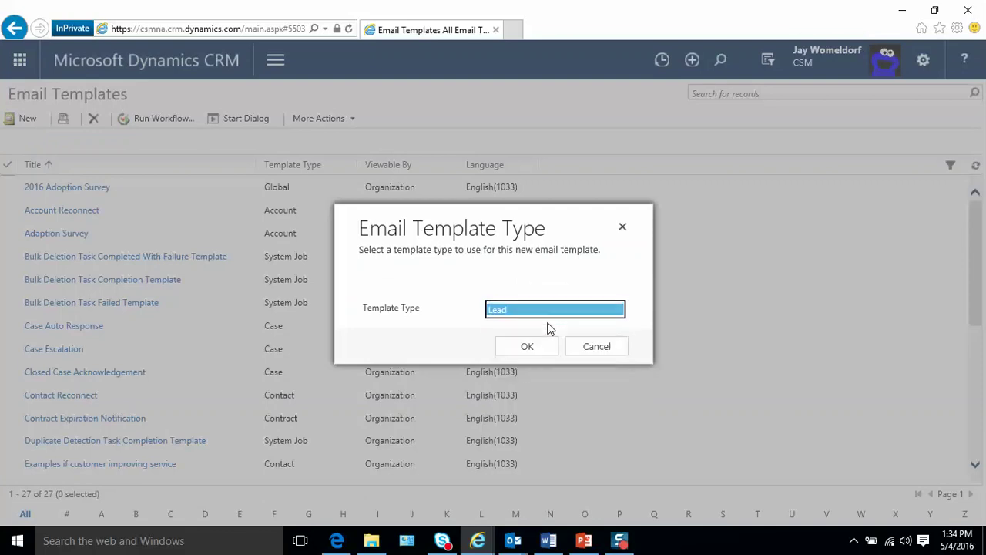
pyautogui.click(541, 346)
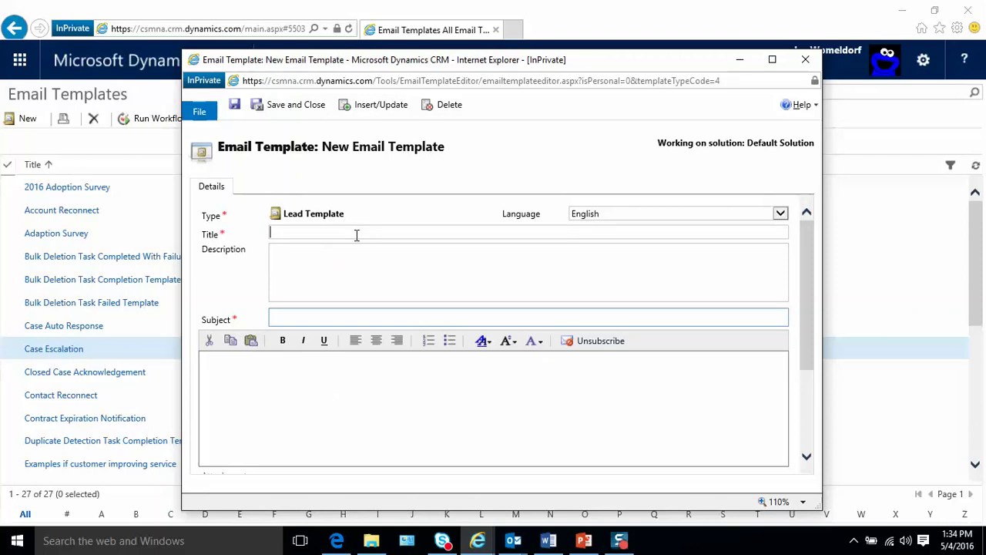
# Title the template 'Nab Tradeshow followup' with subject 'Thank you for joining us at the booth'.
pyautogui.write('Nab Tr')
pyautogui.write('ades')
pyautogui.press('BackSpace')
pyautogui.write('show follo')
pyautogui.write('wup')
pyautogui.click(308, 317)
pyautogui.write('T')
pyautogui.write('hank you f')
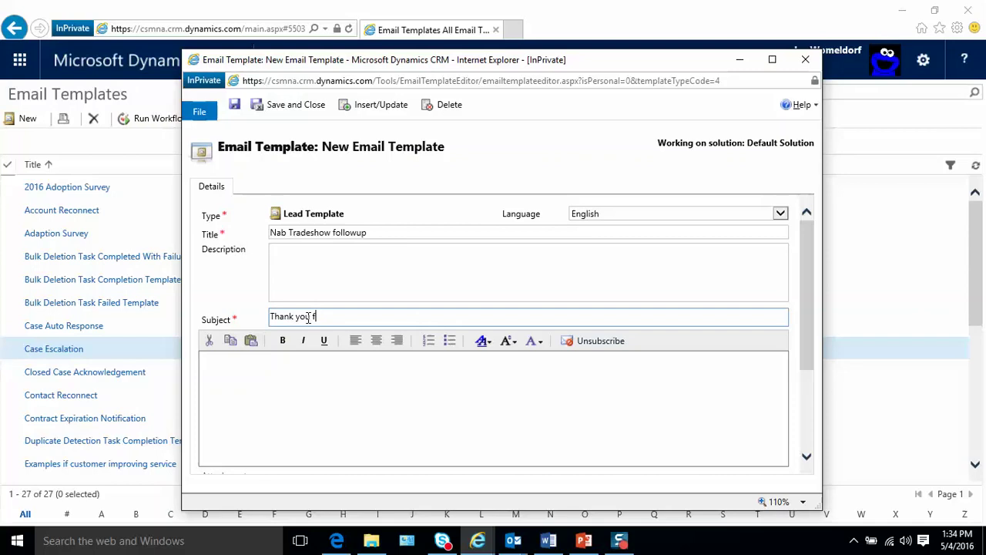
pyautogui.write('or you')
pyautogui.press('BackSpace')
pyautogui.press('BackSpace')
pyautogui.press('BackSpace')
pyautogui.write('j')
pyautogui.write('oining us at')
pyautogui.write(' the booth')
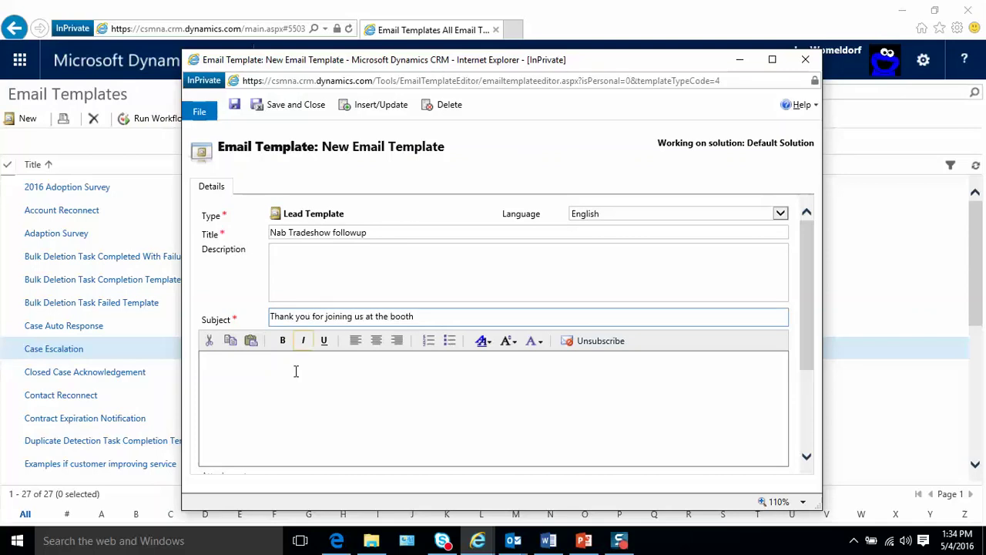
# Paste the prepared message into the template body and save the template.
pyautogui.click(294, 394)
pyautogui.hotkey('ctrl', 'v')
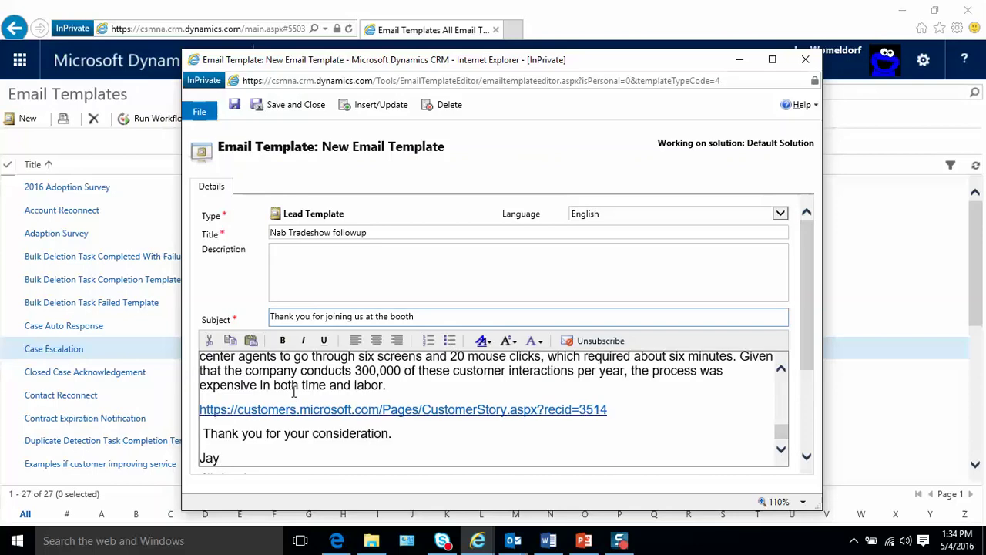
pyautogui.scroll(3, 374, 438)
pyautogui.scroll(3, 374, 437)
pyautogui.scroll(3, 377, 440)
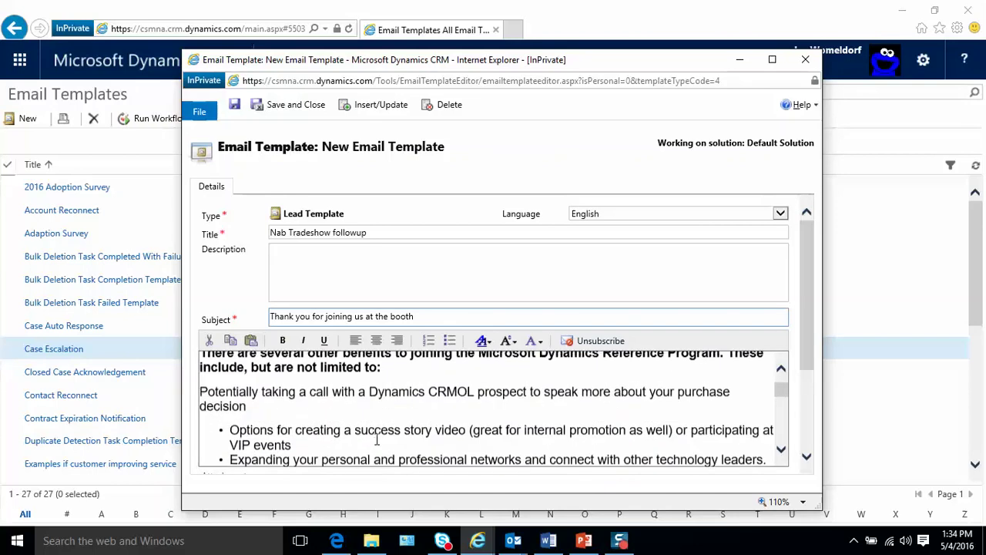
pyautogui.scroll(1, 377, 440)
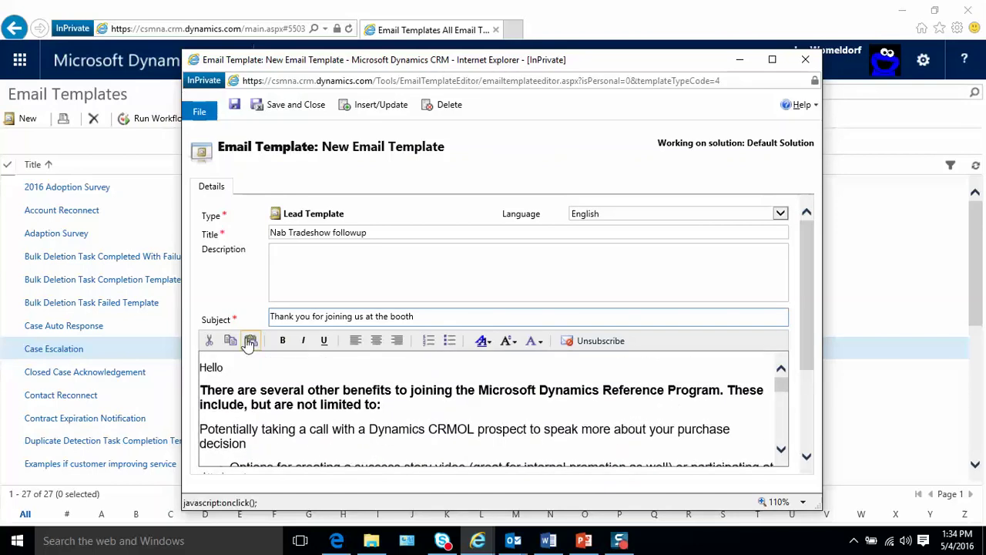
pyautogui.click(235, 105)
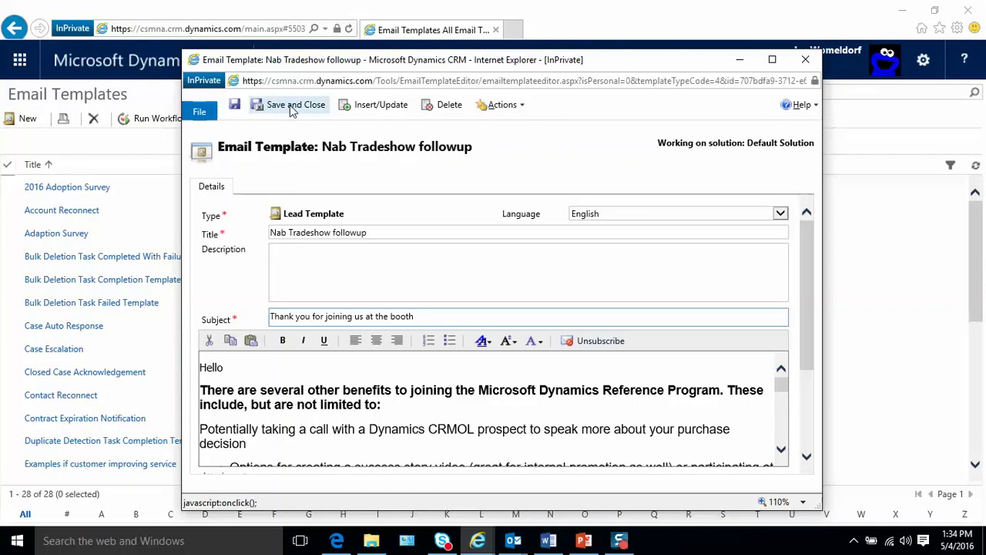
# Save and close the template, find it in the list, then open the NAB 2016 Leads view.
pyautogui.click(292, 107)
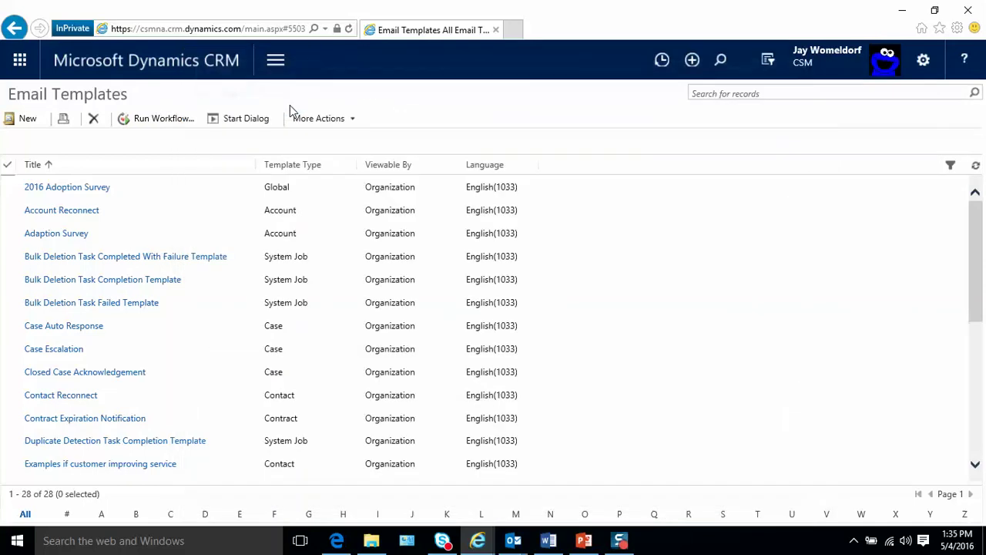
pyautogui.scroll(-5, 156, 413)
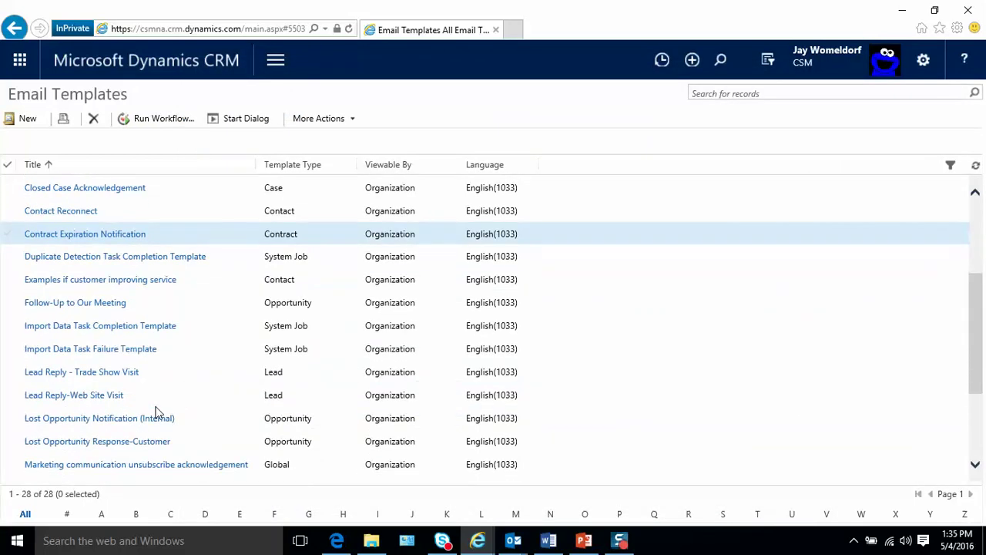
pyautogui.scroll(-3, 156, 414)
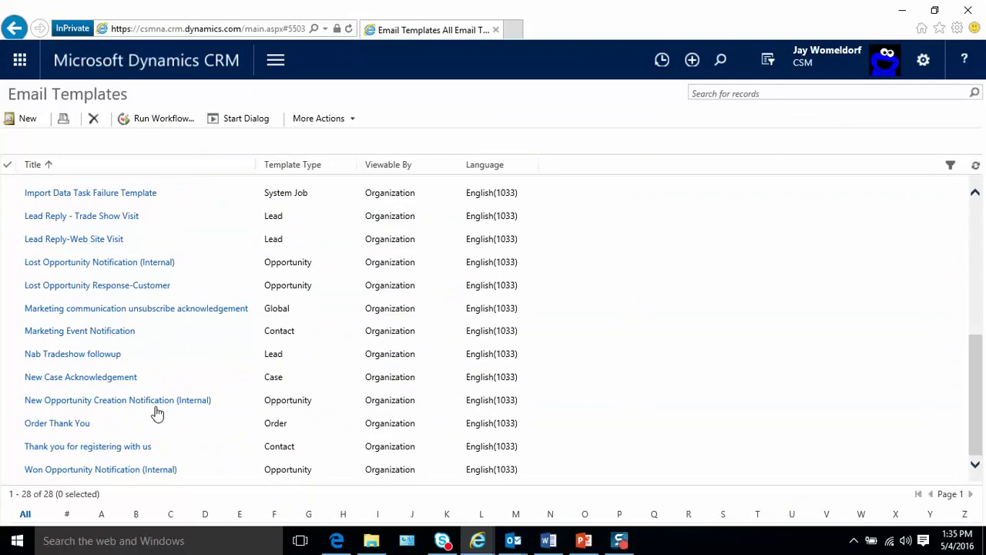
pyautogui.scroll(6, 156, 414)
pyautogui.scroll(-4, 156, 414)
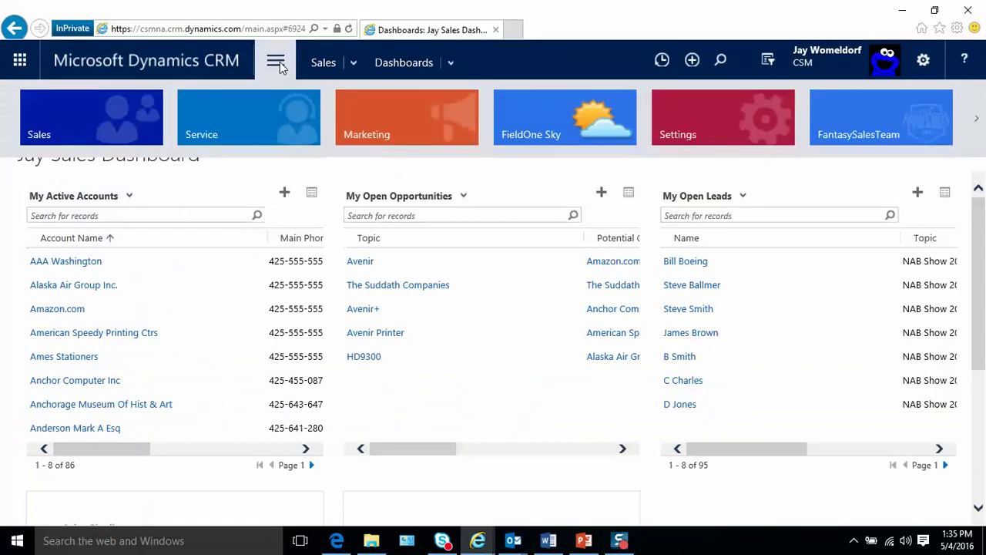
pyautogui.click(121, 138)
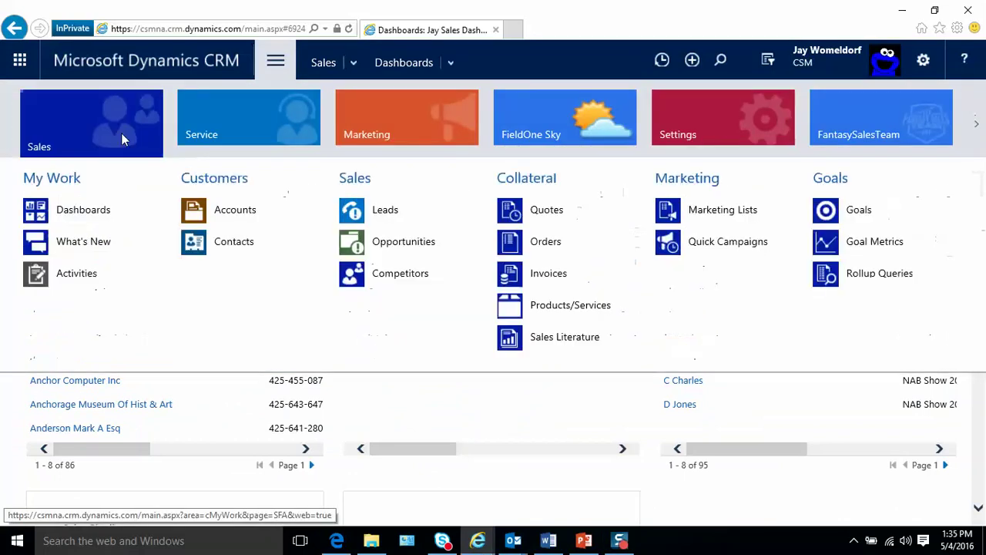
pyautogui.click(392, 211)
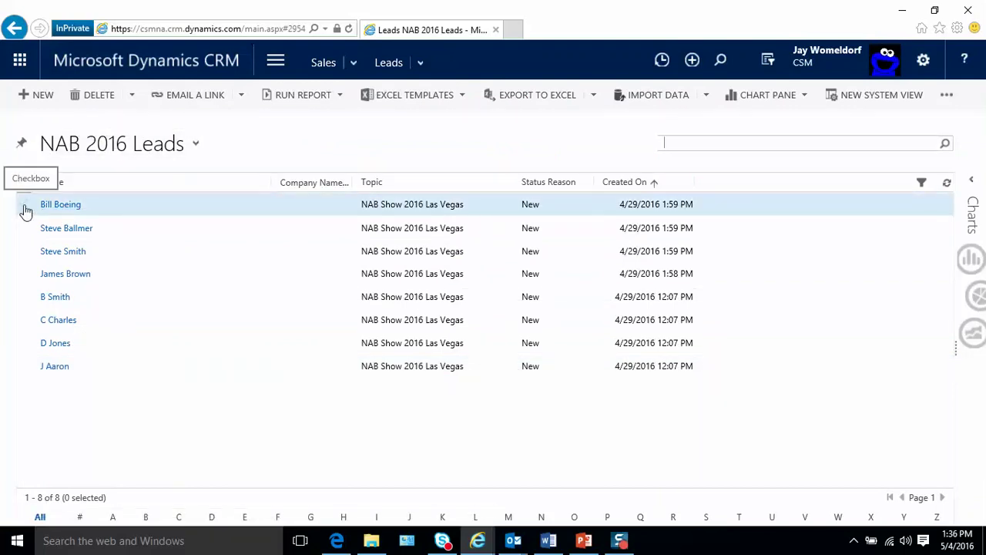
# Send the first three NAB 2016 leads a direct email using the Nab Tradeshow followup template.
pyautogui.click(23, 205)
pyautogui.click(24, 229)
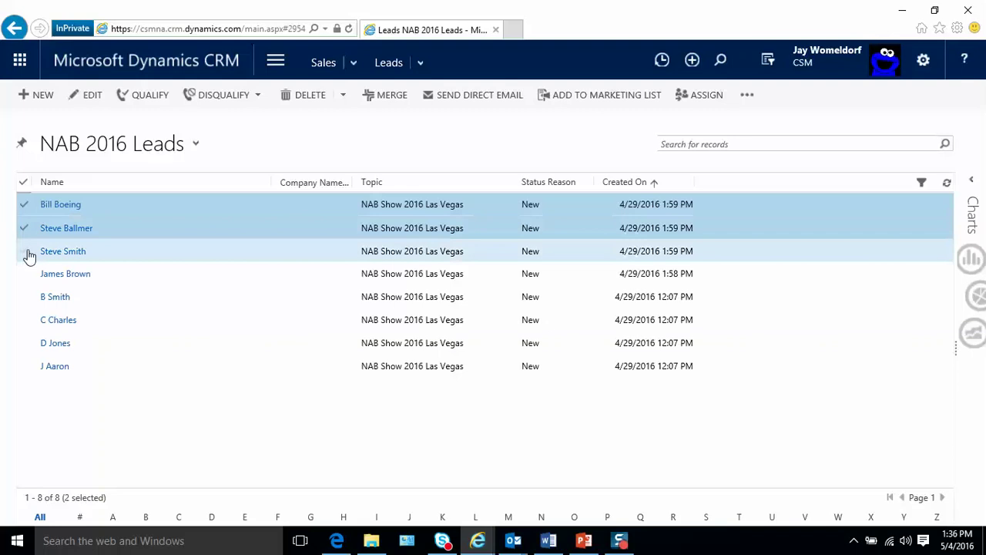
pyautogui.click(25, 253)
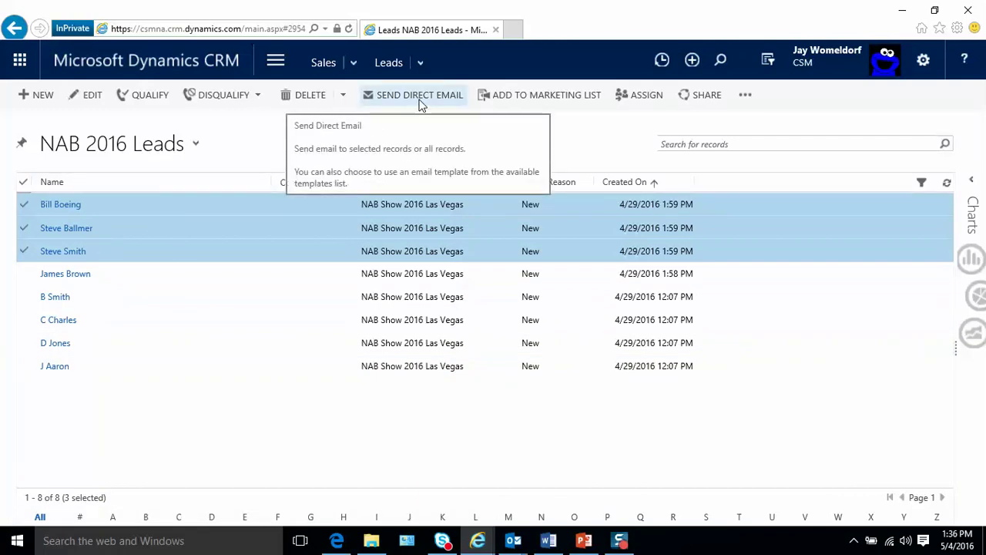
pyautogui.click(421, 105)
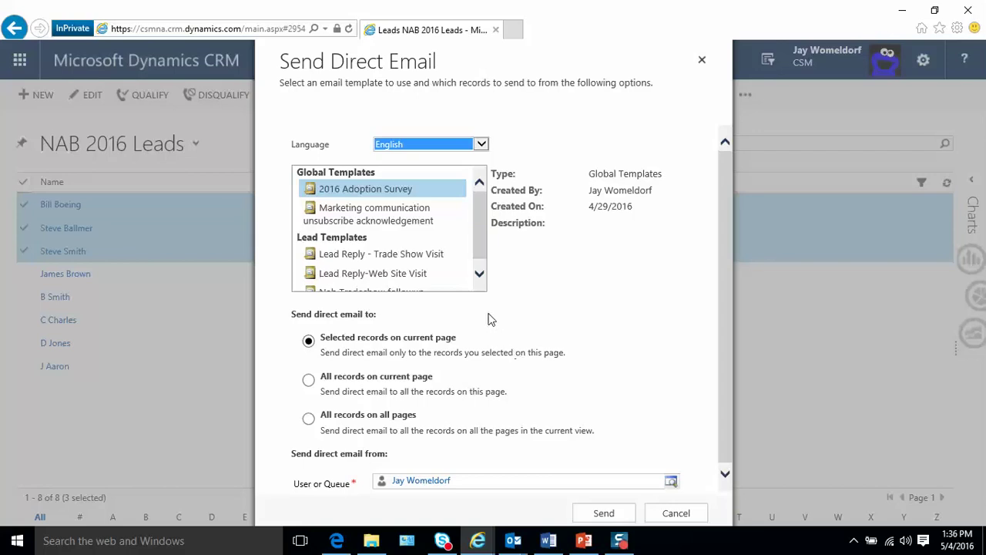
pyautogui.click(479, 275)
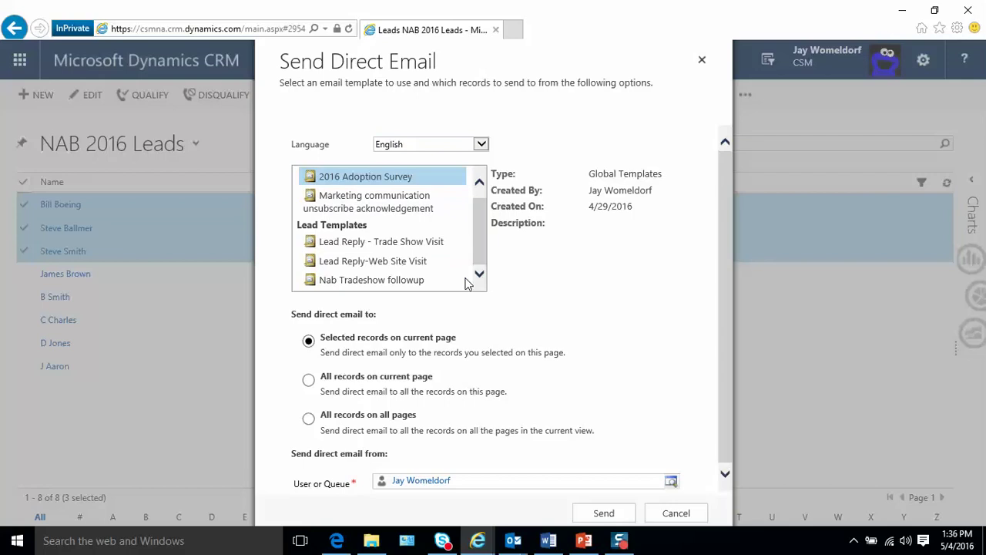
pyautogui.click(354, 281)
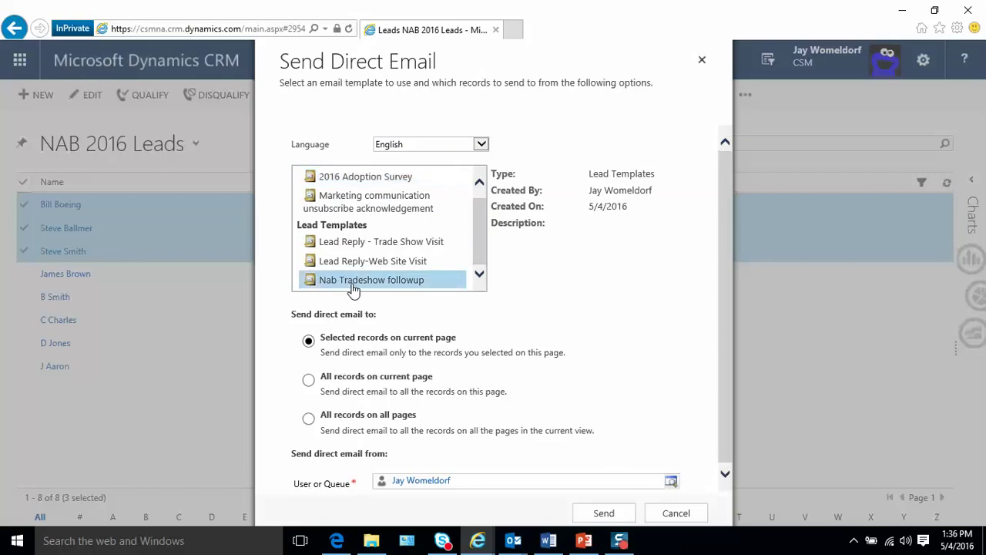
pyautogui.click(609, 513)
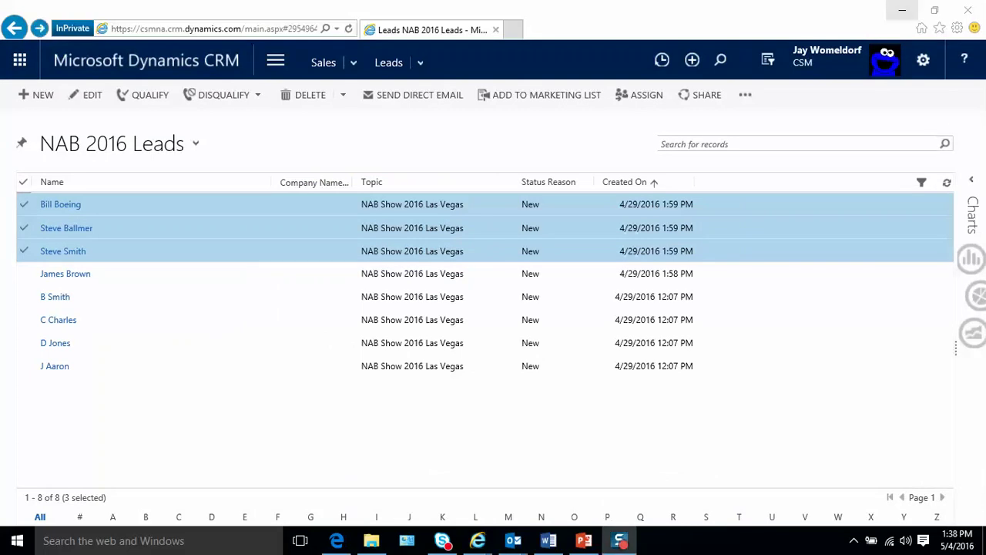
pyautogui.click(68, 206)
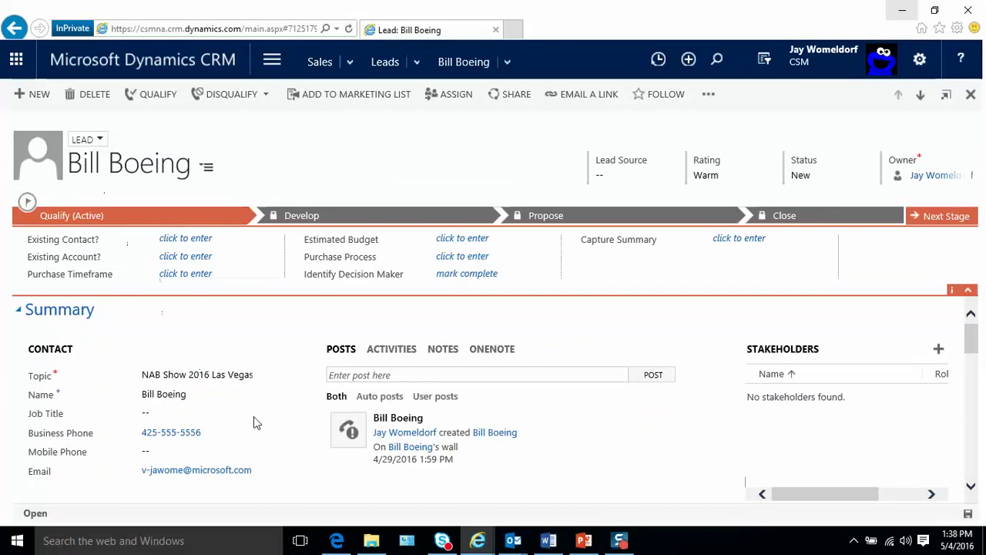
pyautogui.click(398, 351)
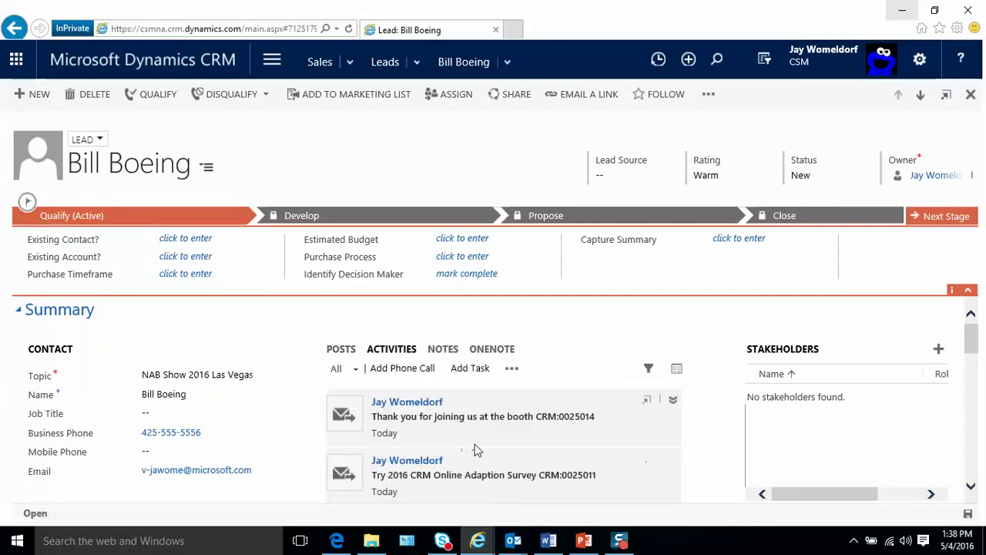
pyautogui.moveTo(488, 422)
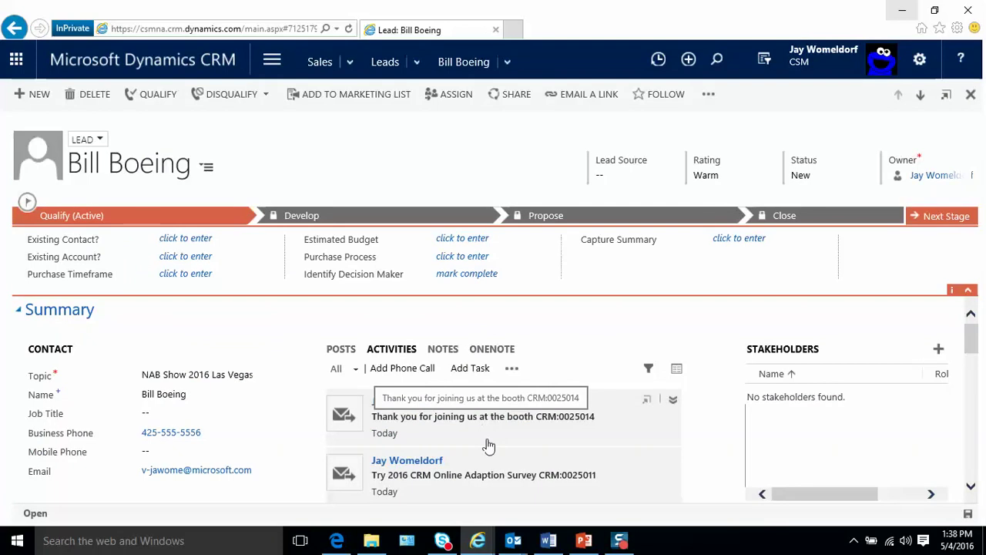
pyautogui.scroll(-1, 487, 443)
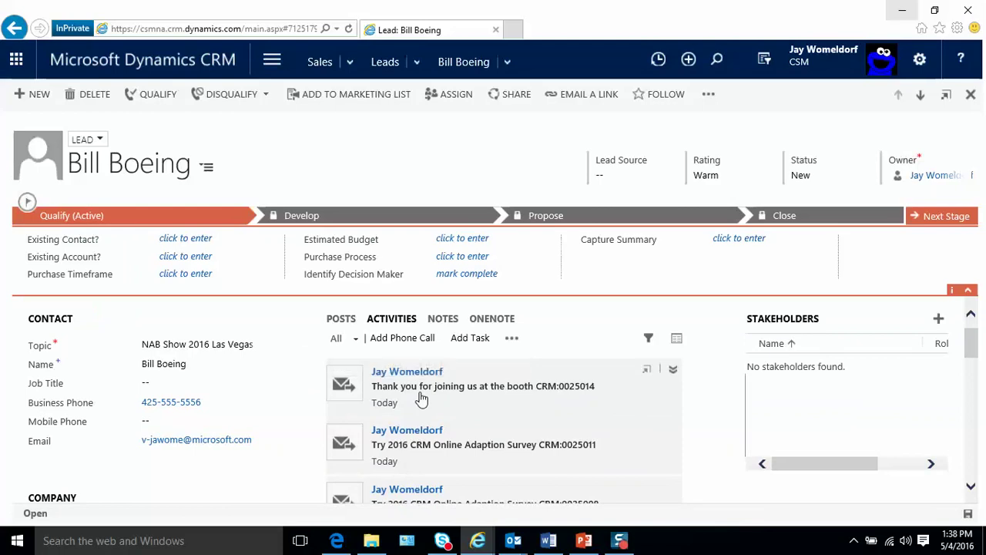
pyautogui.click(15, 29)
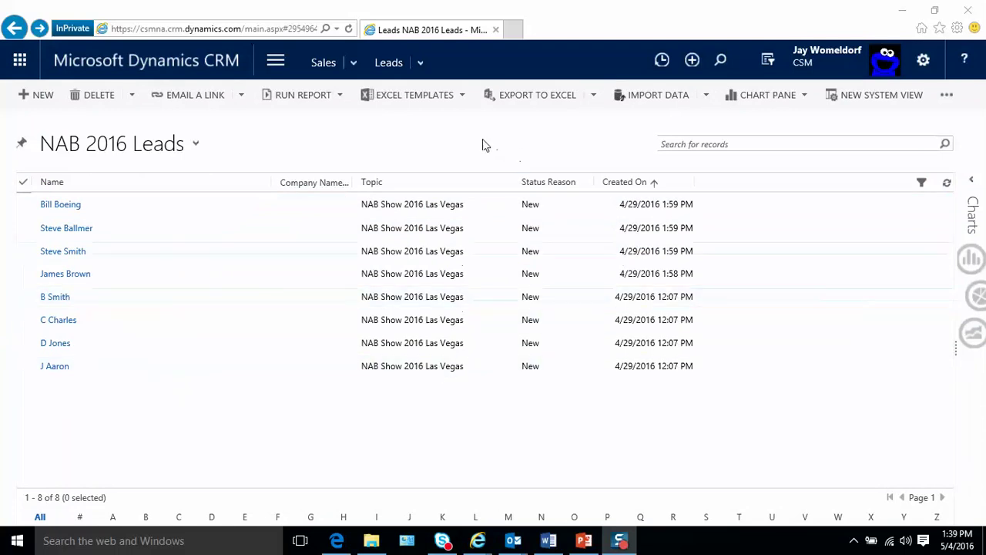
# Go to Marketing > Marketing Lists and open the NAB 2016 Trade show list's members.
pyautogui.click(276, 64)
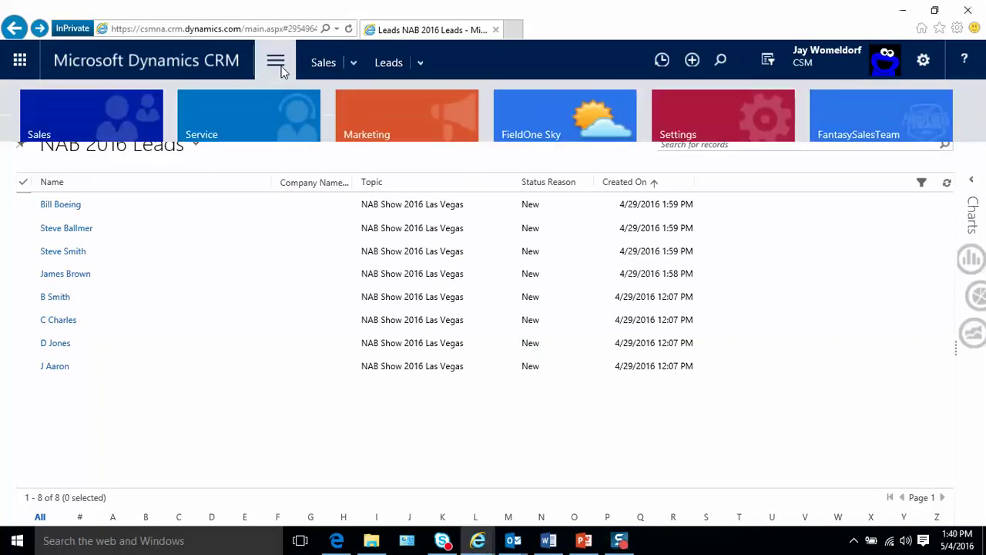
pyautogui.click(389, 133)
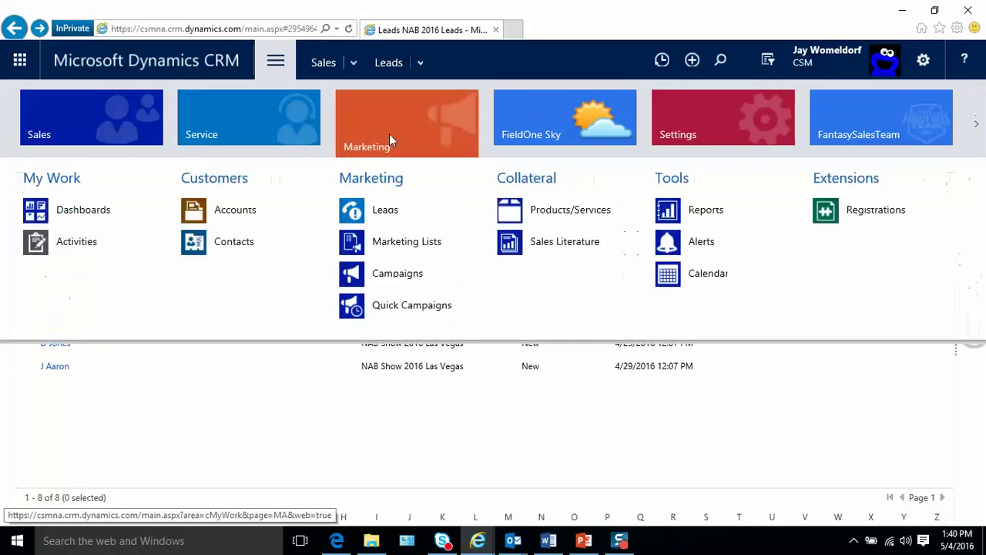
pyautogui.click(415, 253)
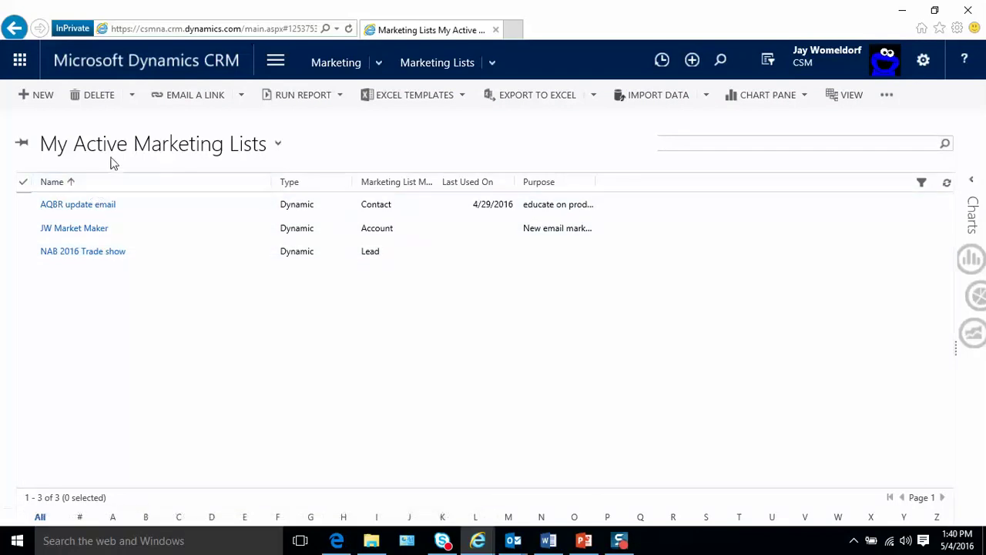
pyautogui.click(96, 254)
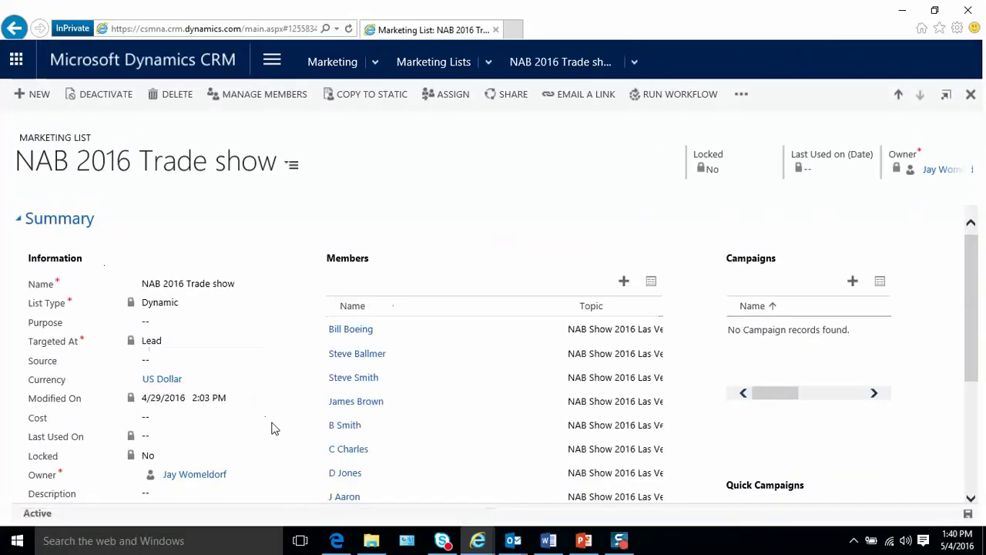
pyautogui.moveTo(412, 472)
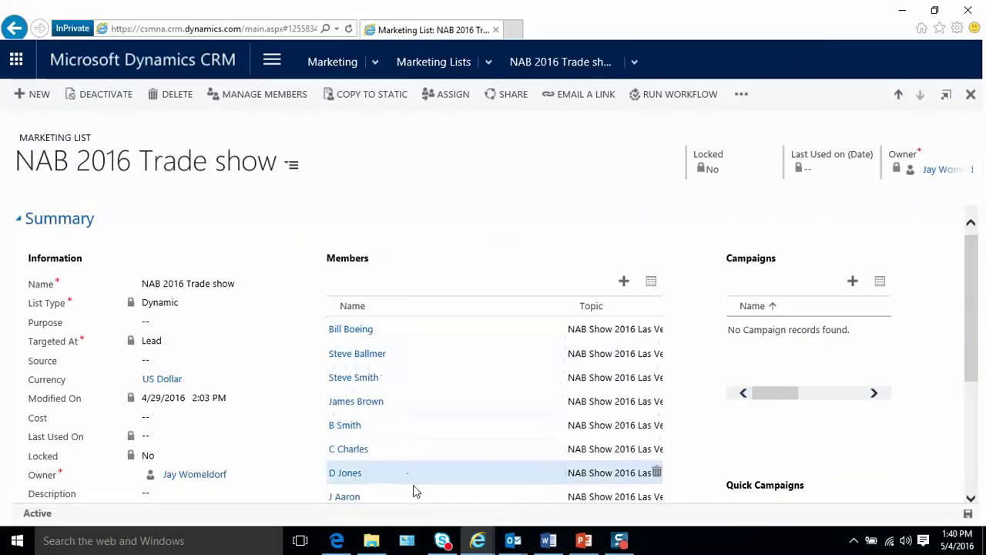
pyautogui.scroll(-1, 419, 487)
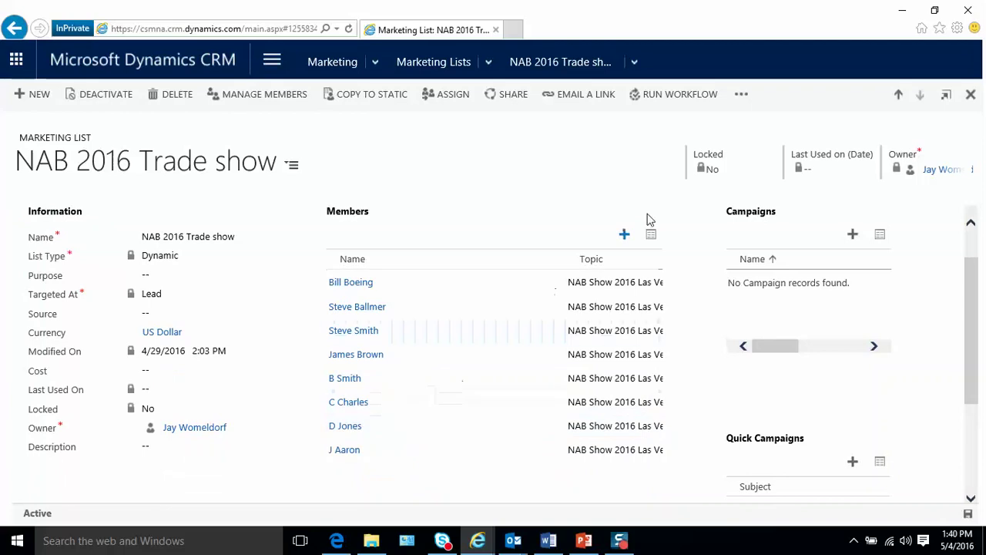
# Download an Email mail merge using organization template Lead Reply - Tradeshow Visit and open it in Word.
pyautogui.click(741, 100)
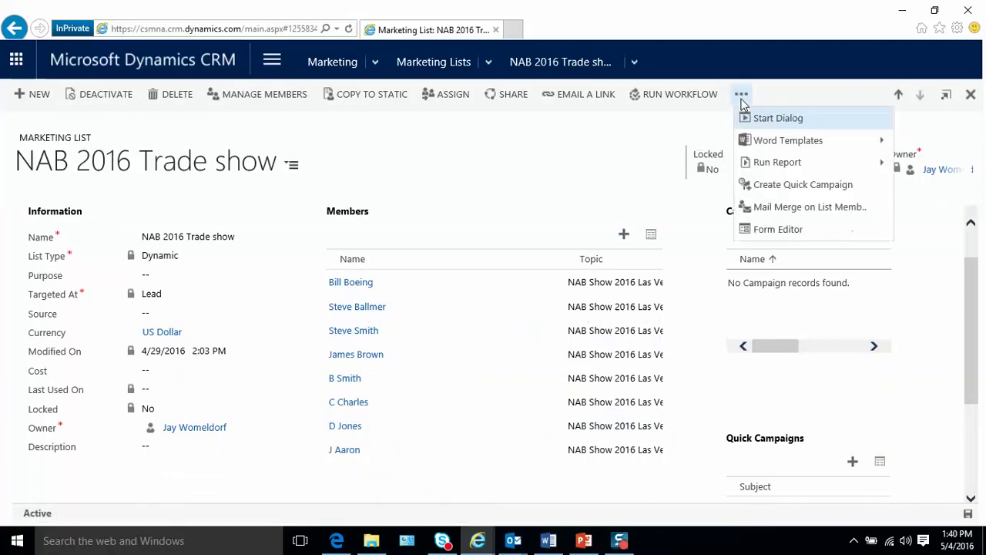
pyautogui.click(791, 208)
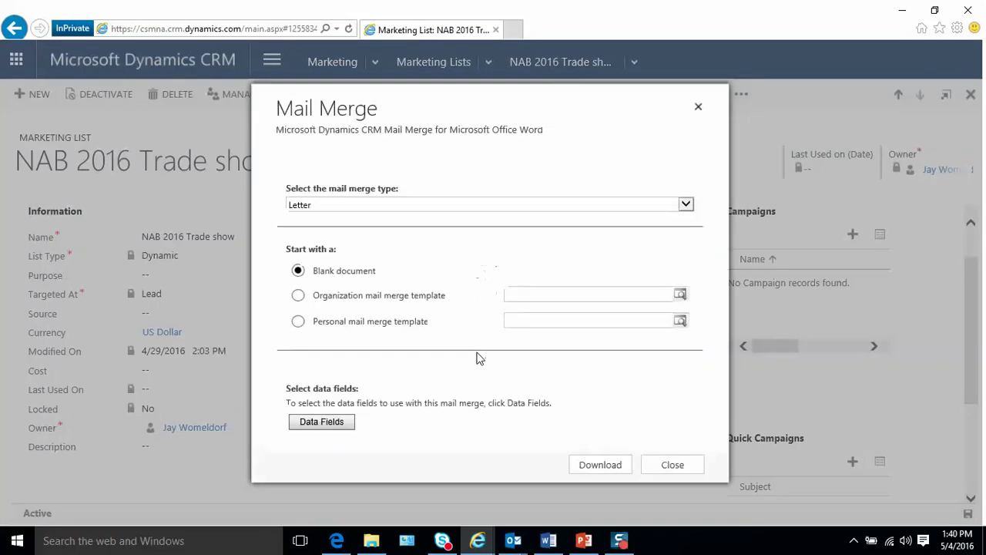
pyautogui.click(685, 205)
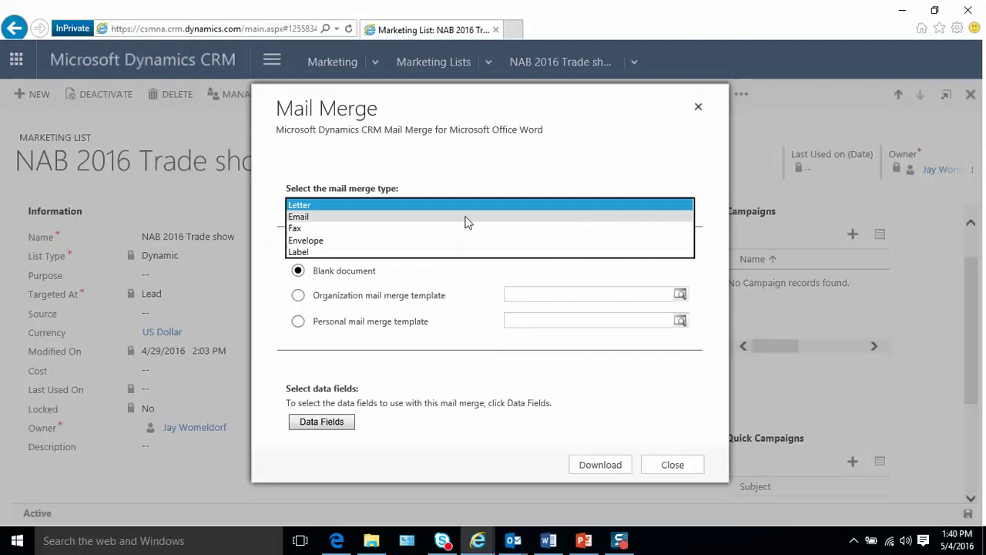
pyautogui.click(316, 219)
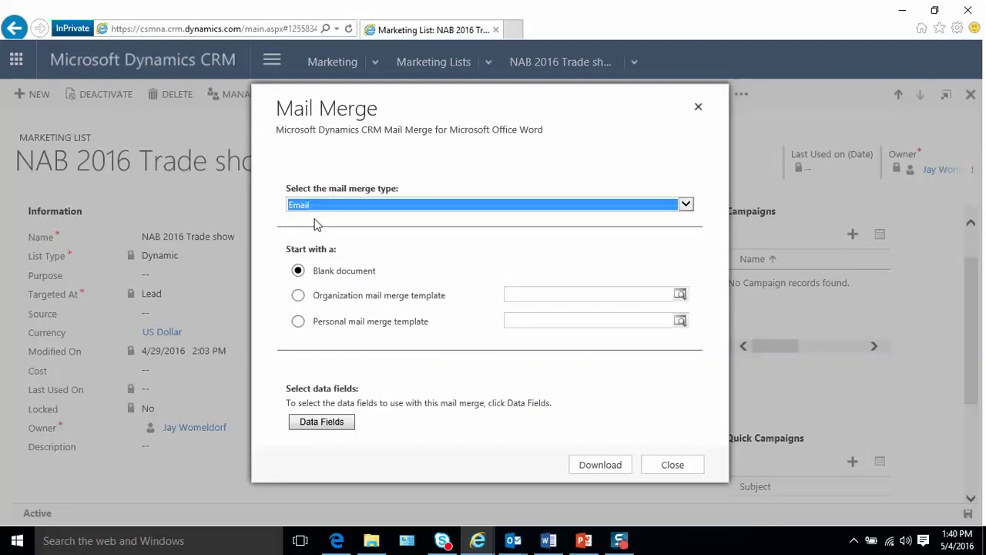
pyautogui.click(298, 296)
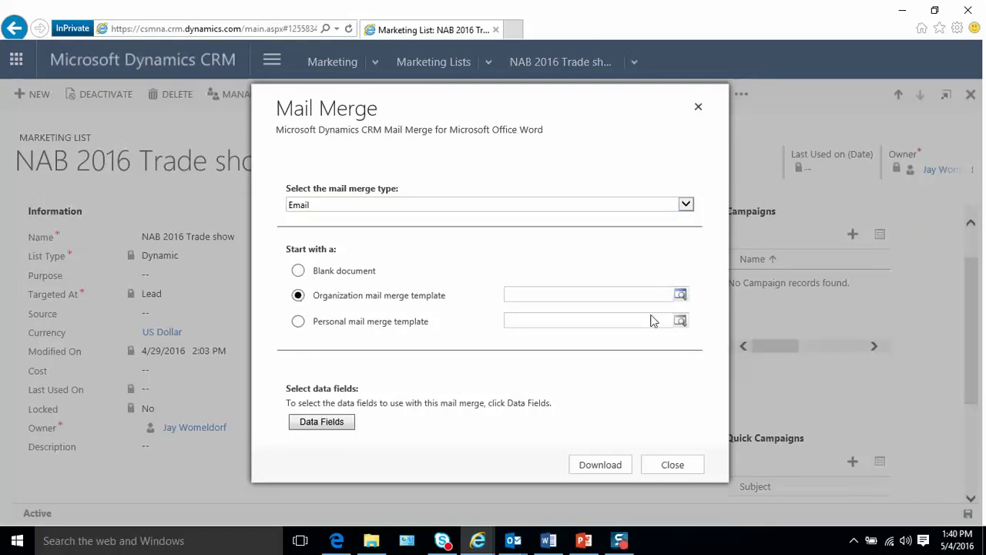
pyautogui.click(681, 297)
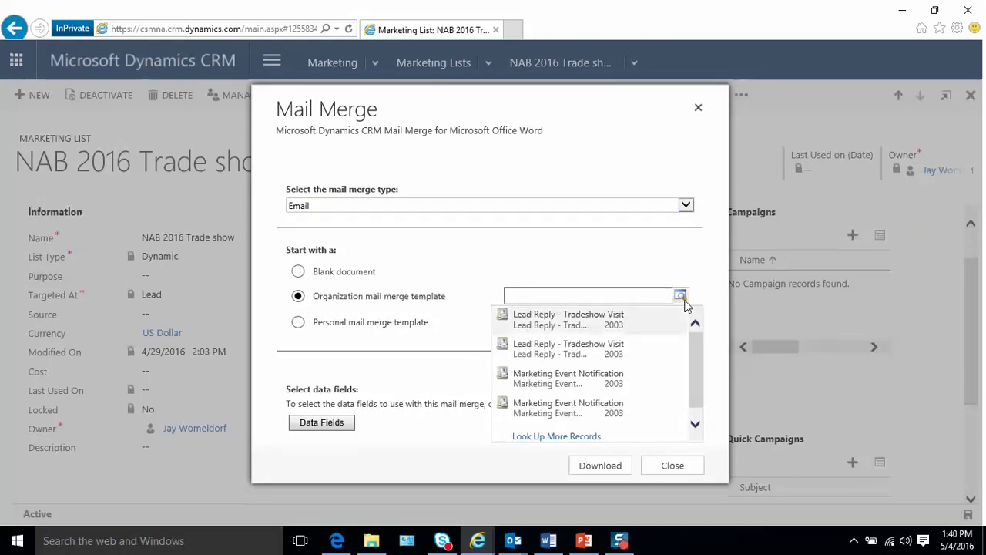
pyautogui.click(576, 330)
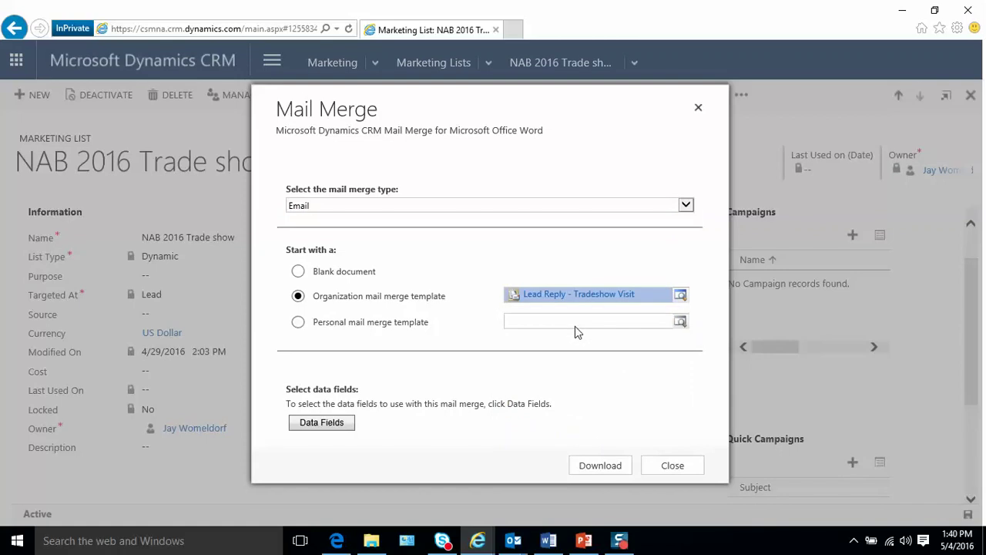
pyautogui.click(608, 468)
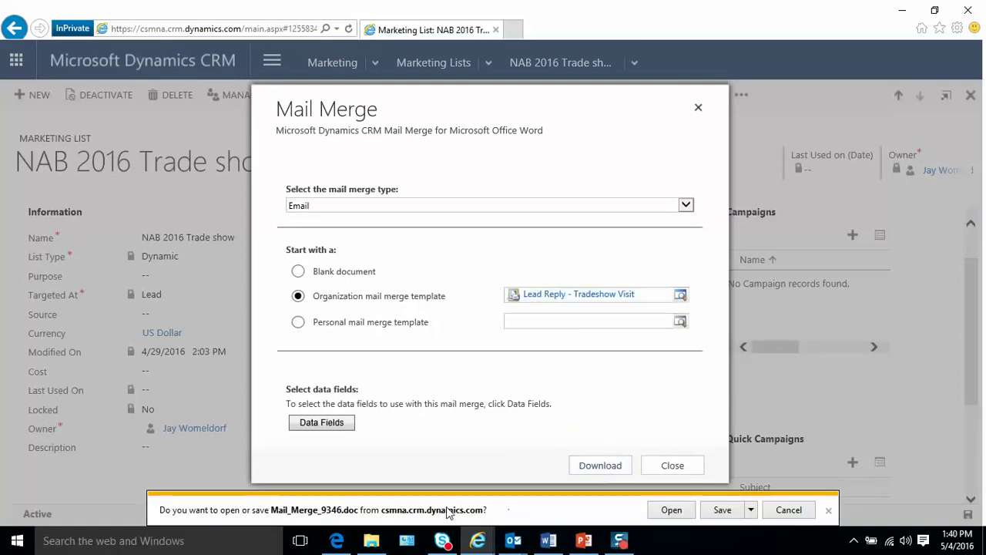
pyautogui.click(670, 510)
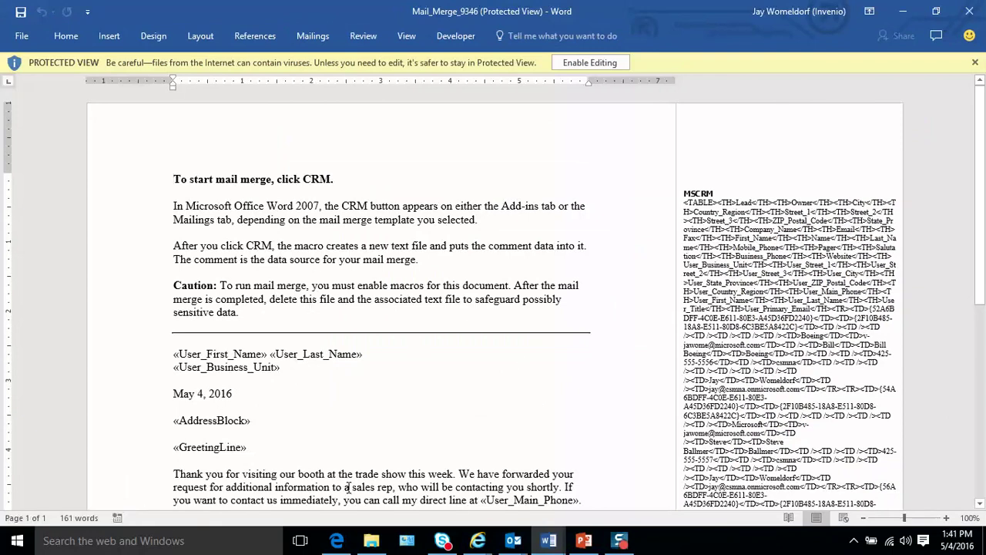
# Enable editing and run the CRM mail merge macro from the Add-ins tab.
pyautogui.click(587, 62)
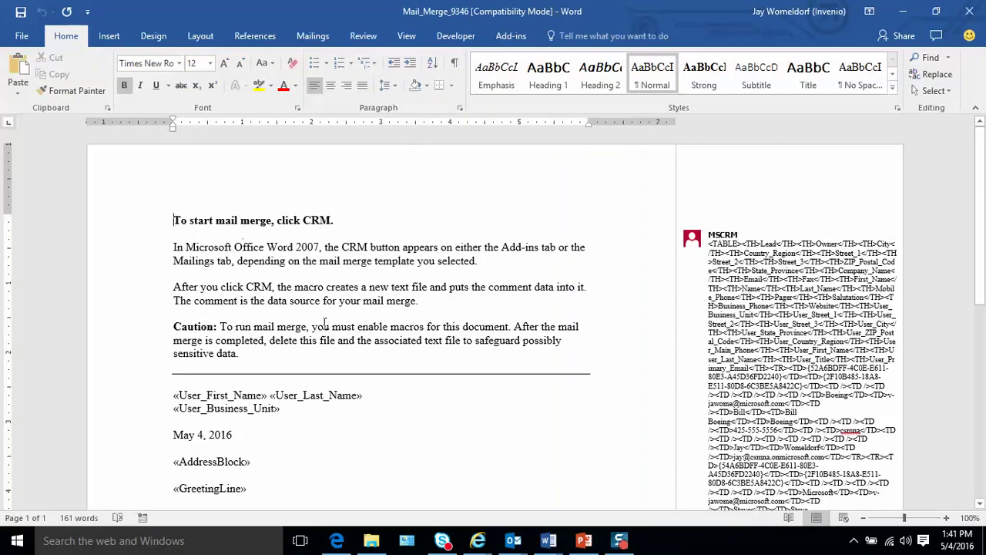
pyautogui.click(518, 39)
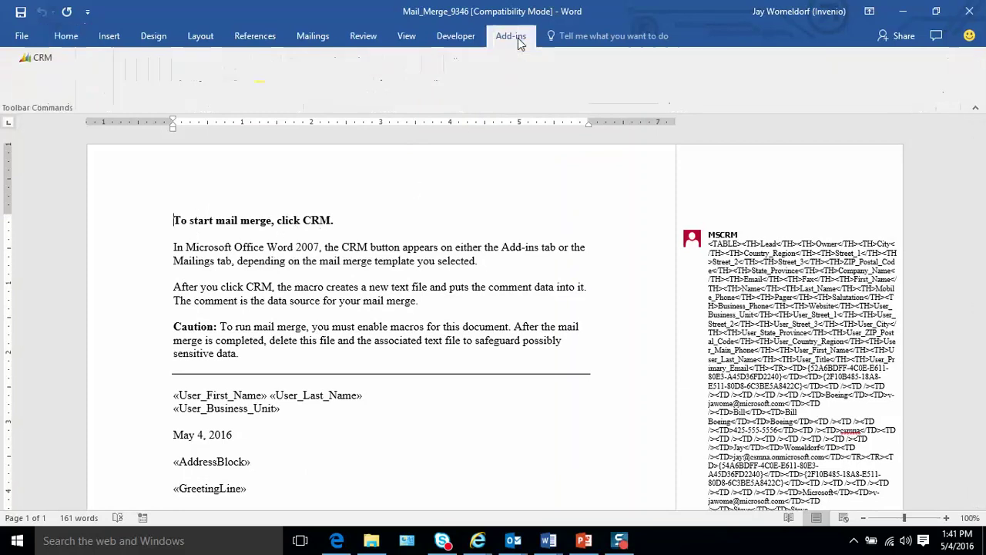
pyautogui.click(47, 63)
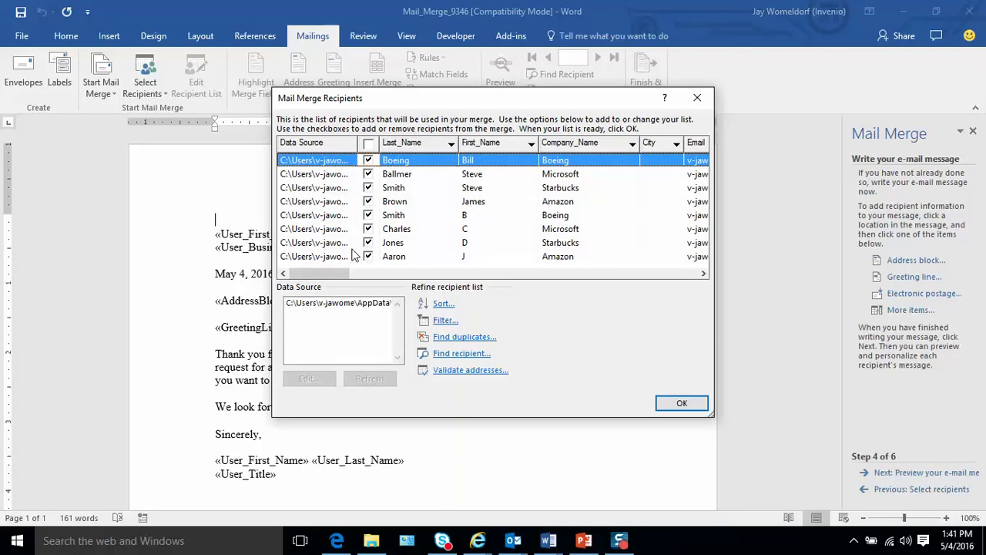
# Uncheck every lead except the first two in Mail Merge Recipients and confirm.
pyautogui.click(368, 255)
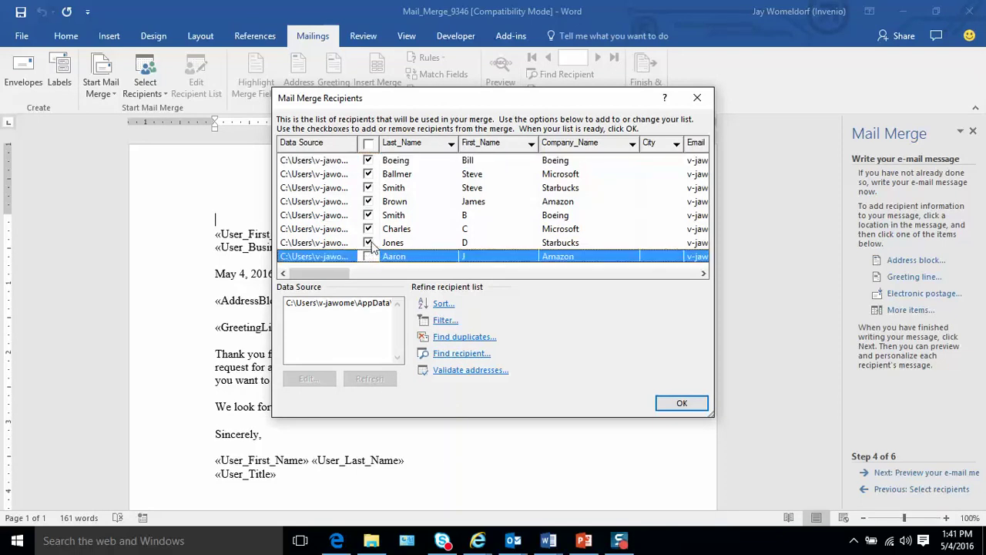
pyautogui.click(369, 229)
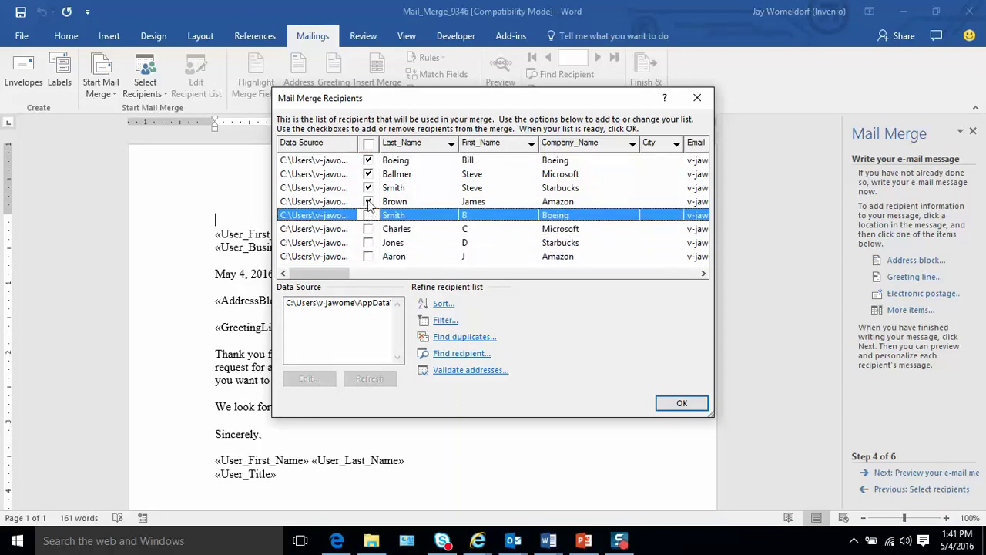
pyautogui.click(368, 202)
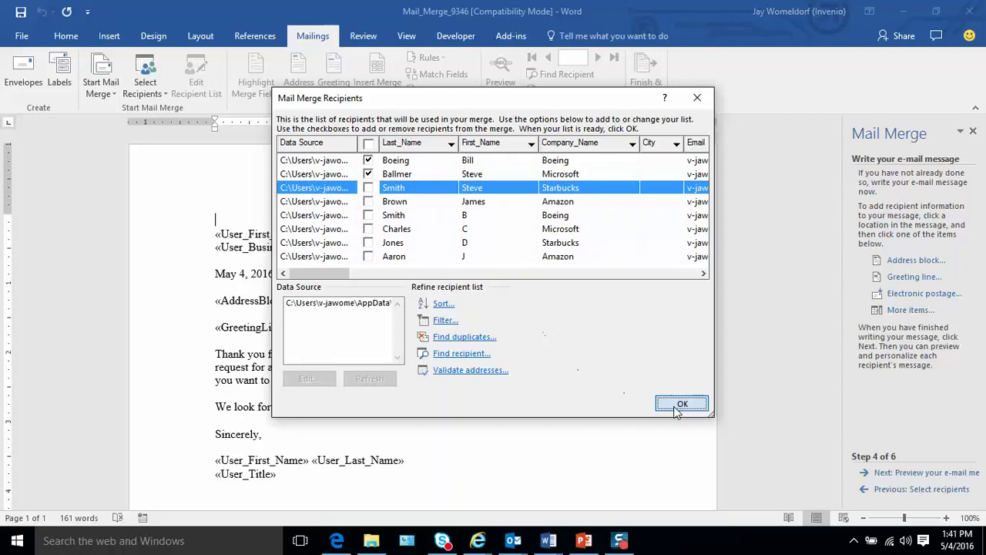
pyautogui.click(680, 403)
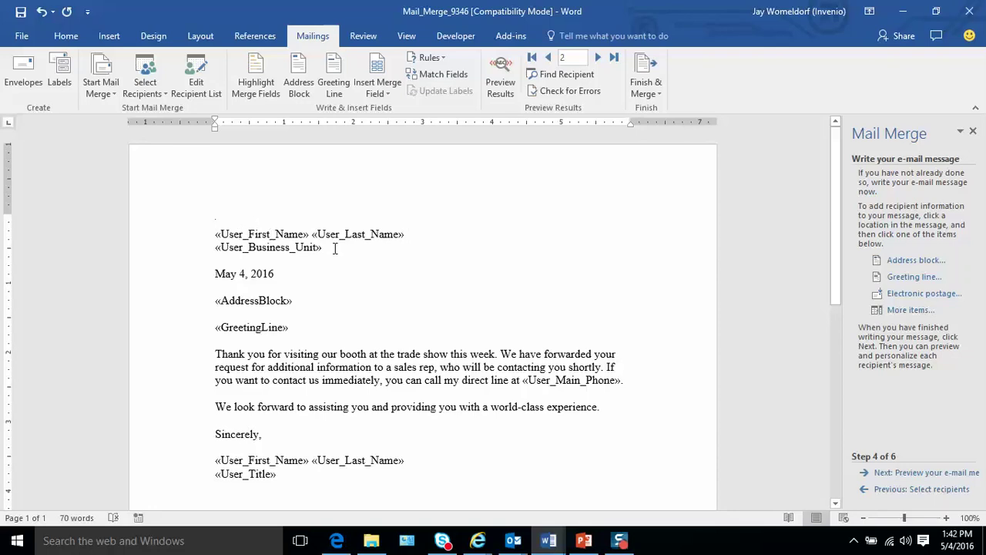
# Delete the business unit, address block, greeting line and sender name lines from the letter.
pyautogui.moveTo(334, 247); pyautogui.dragTo(215, 248)
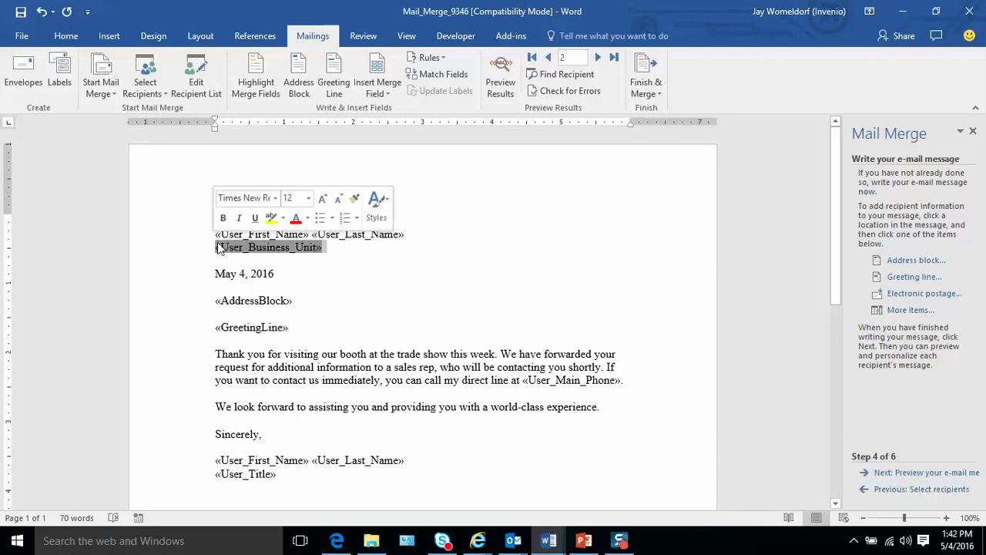
pyautogui.press('Delete')
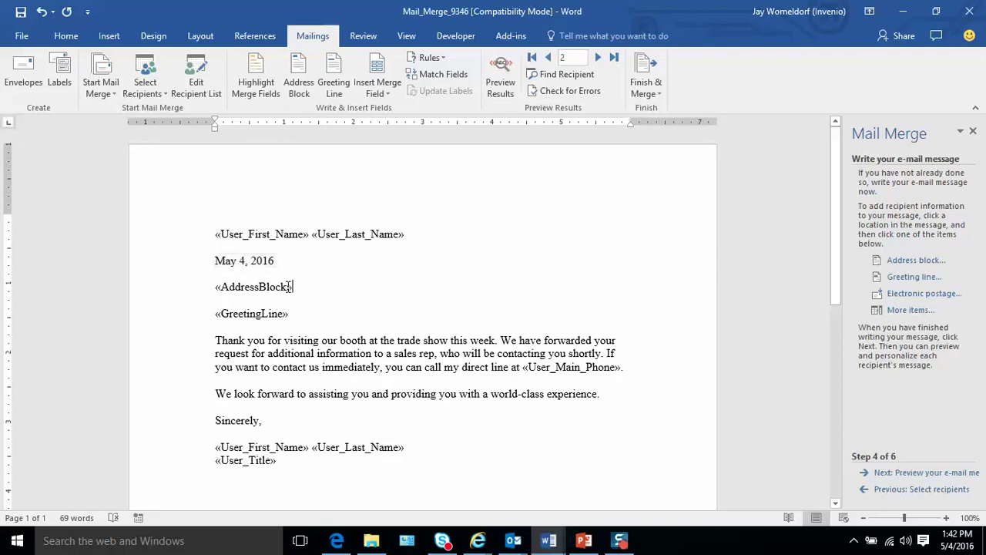
pyautogui.moveTo(295, 287); pyautogui.dragTo(206, 288)
pyautogui.press('Delete')
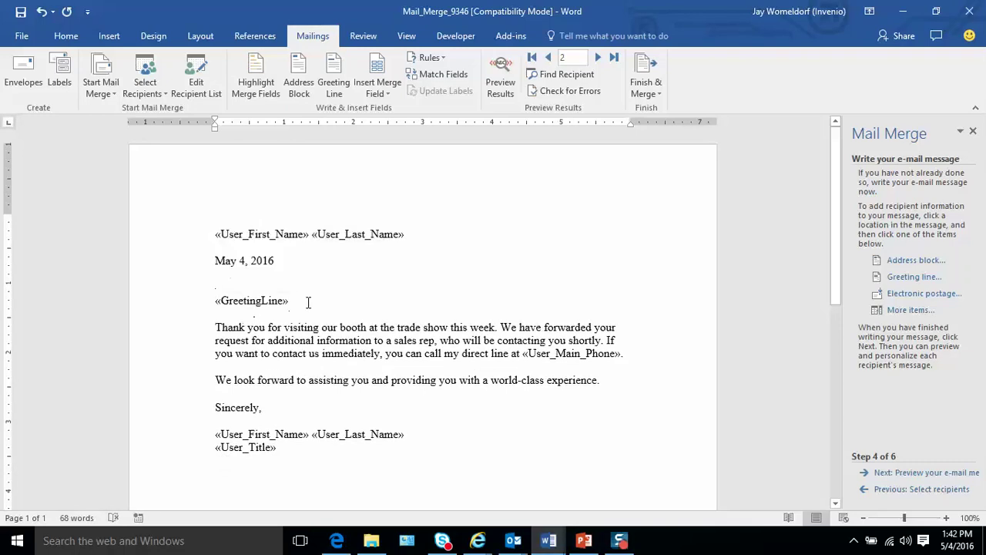
pyautogui.moveTo(308, 301); pyautogui.dragTo(218, 299)
pyautogui.press('Delete')
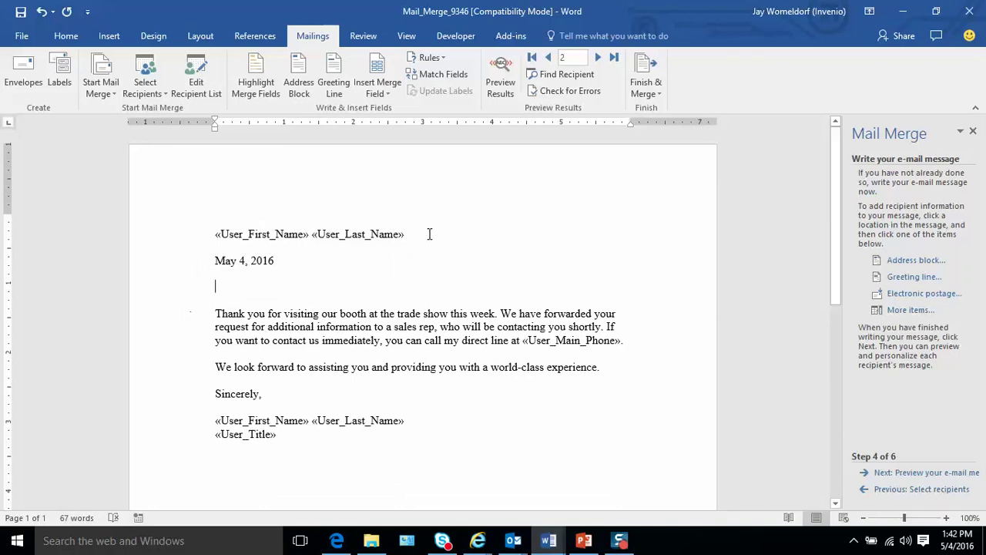
pyautogui.moveTo(427, 234); pyautogui.dragTo(224, 241)
pyautogui.press('Delete')
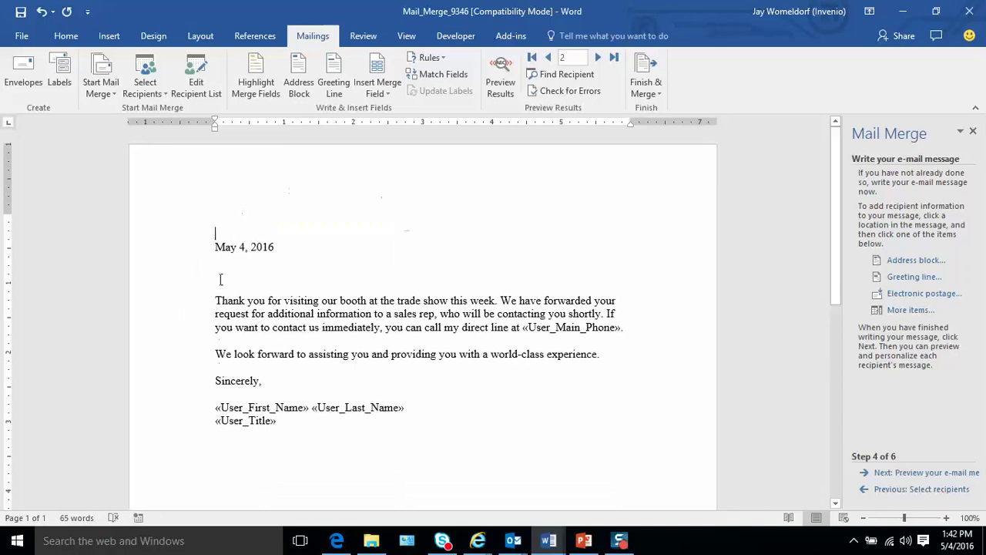
# Write 'Hello' followed by the First_Name merge field, then preview the merged message.
pyautogui.click(224, 276)
pyautogui.write('H')
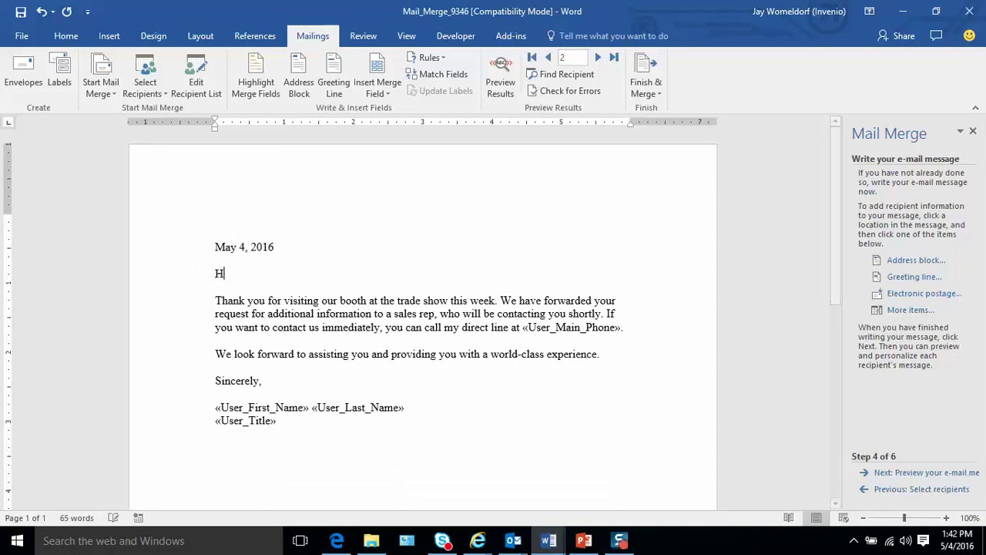
pyautogui.write('ello')
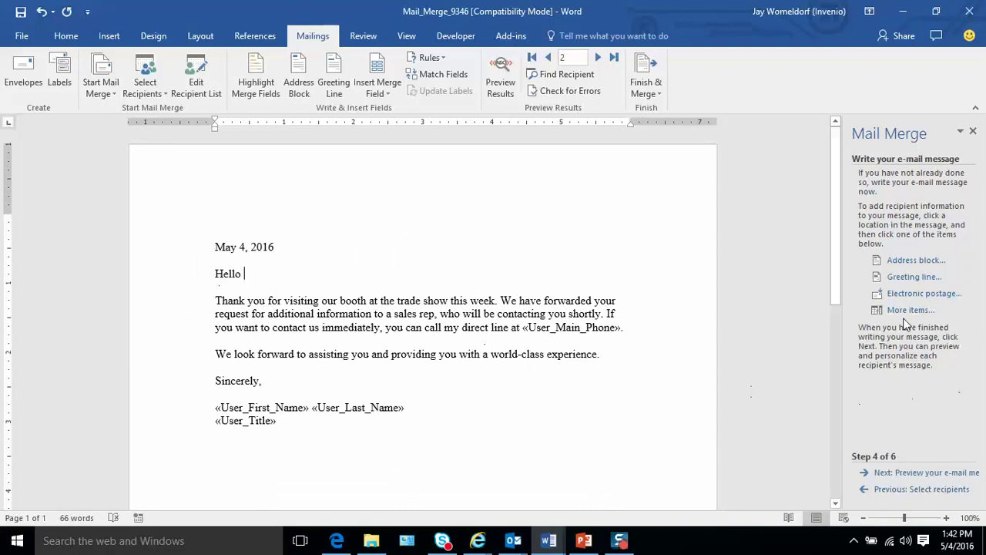
pyautogui.click(909, 309)
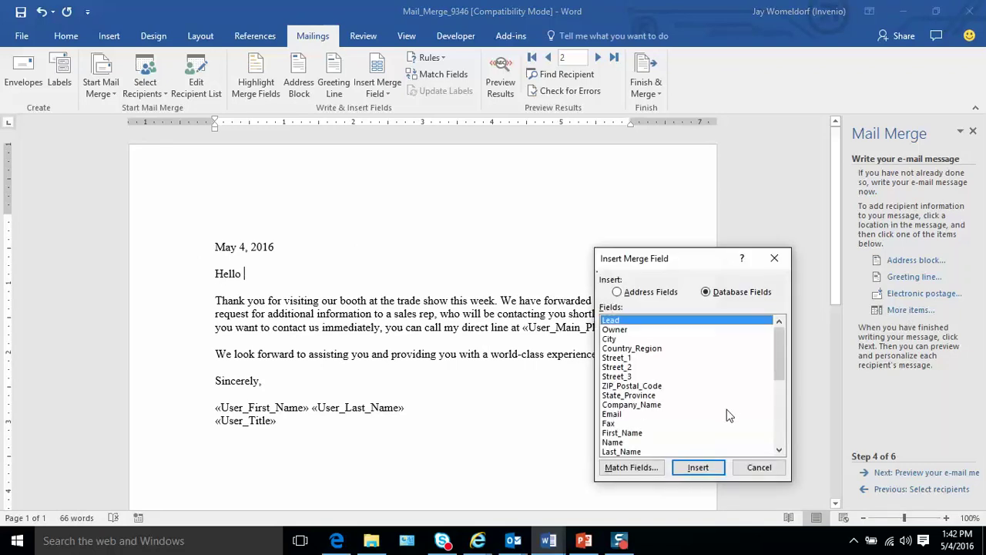
pyautogui.click(635, 433)
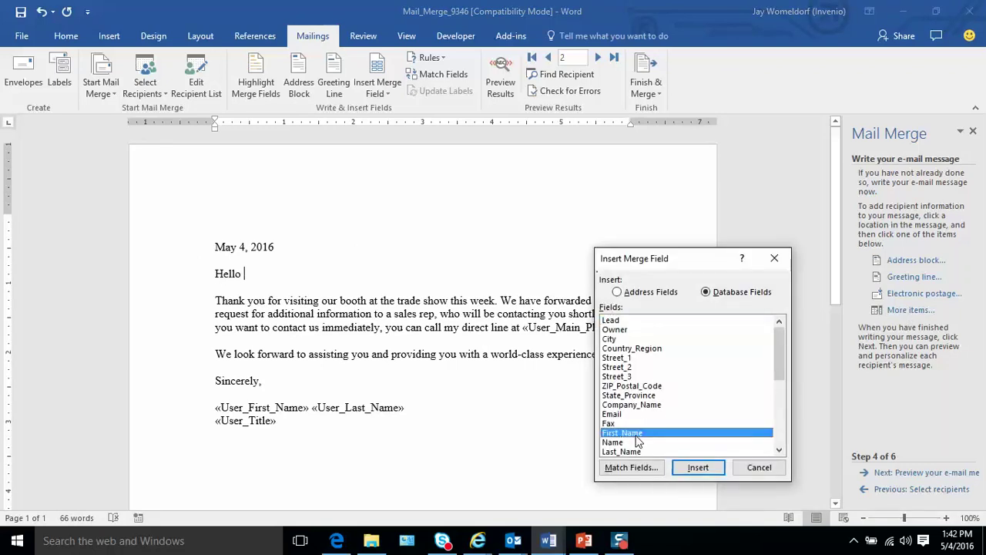
pyautogui.click(704, 474)
pyautogui.click(759, 466)
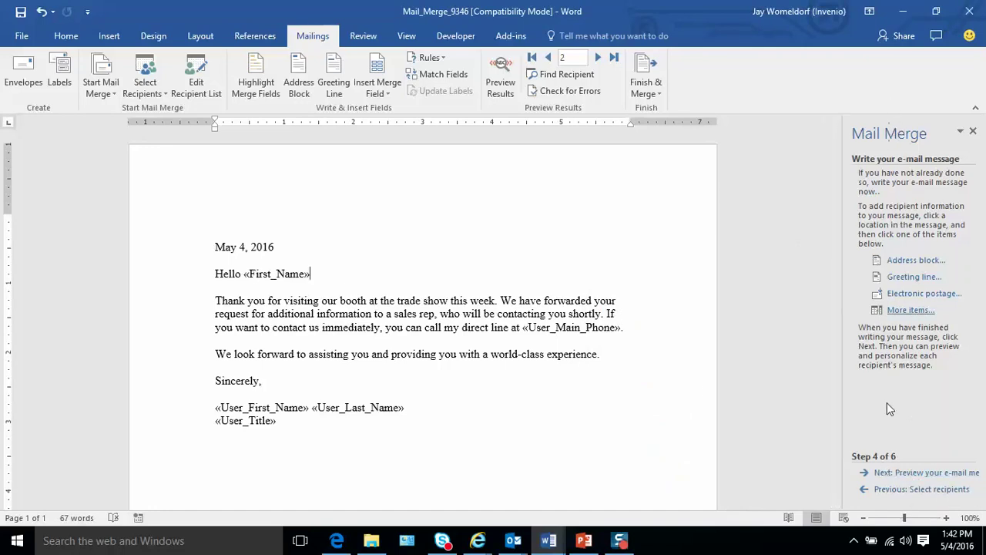
pyautogui.click(927, 473)
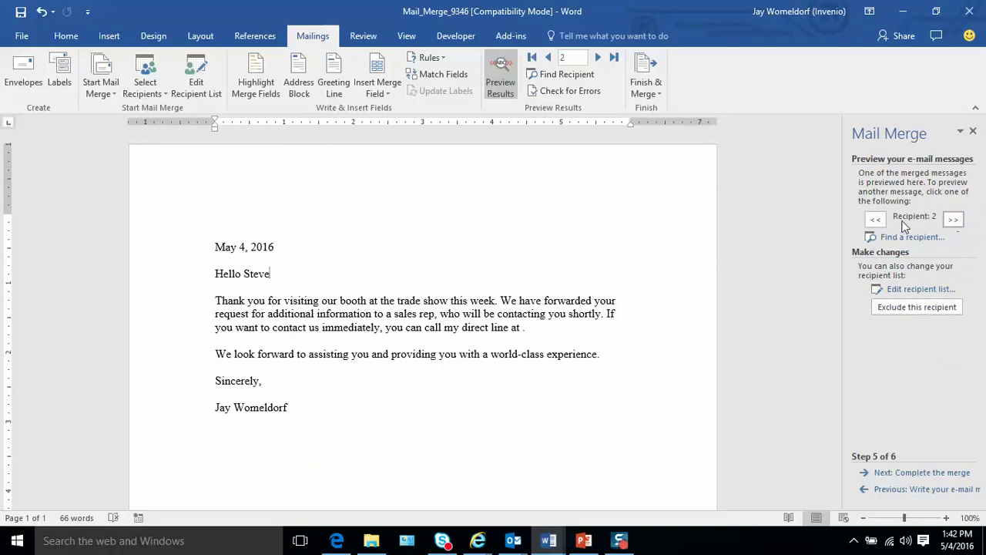
# Merge the letter to e-mail, addressed by the Email field, subject 'Thank you for joining us', and send.
pyautogui.click(875, 219)
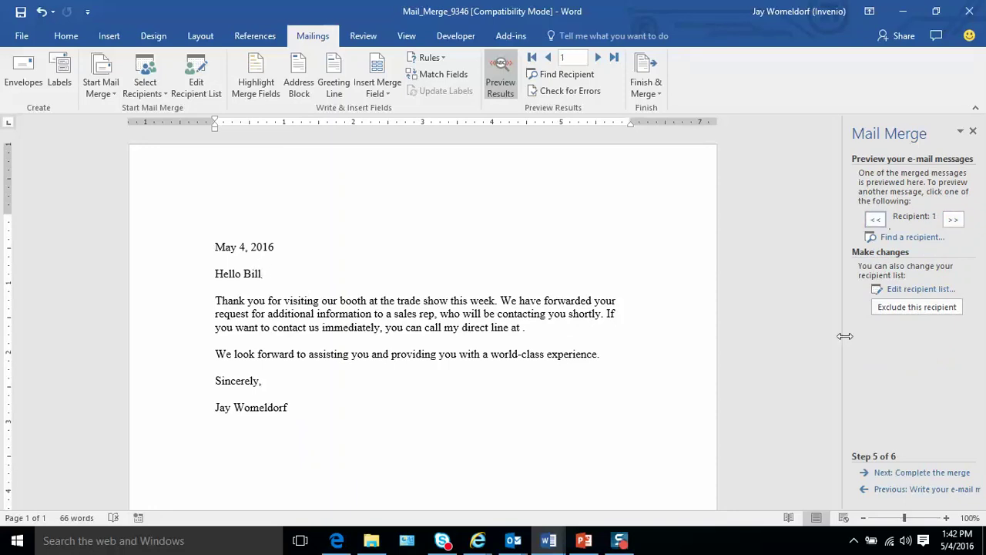
pyautogui.click(924, 473)
pyautogui.click(913, 227)
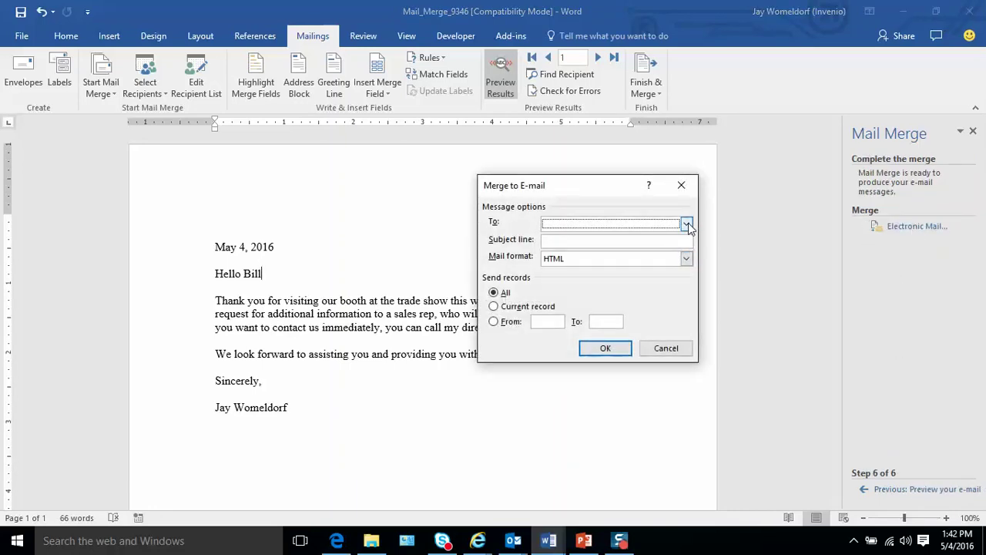
pyautogui.click(687, 223)
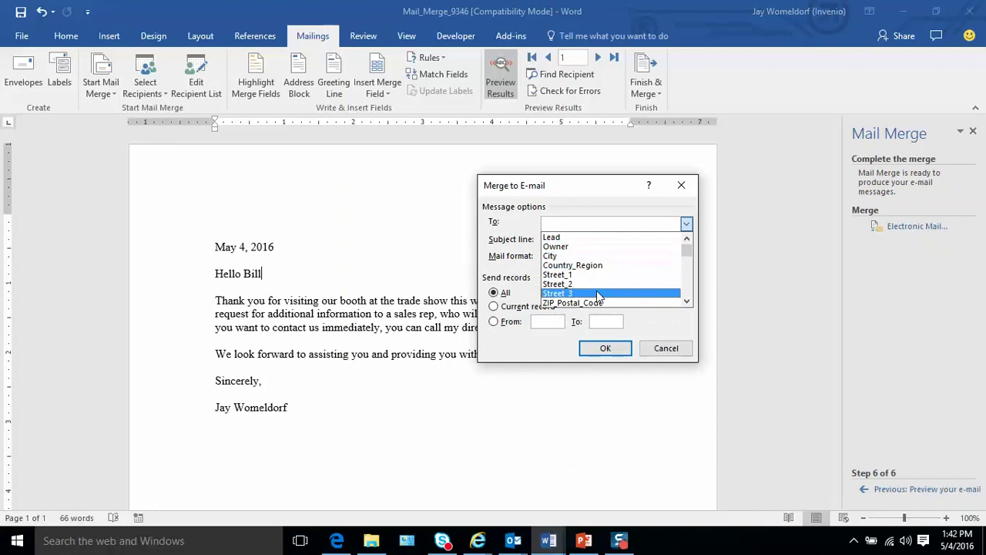
pyautogui.scroll(-1, 596, 291)
pyautogui.scroll(-1, 589, 295)
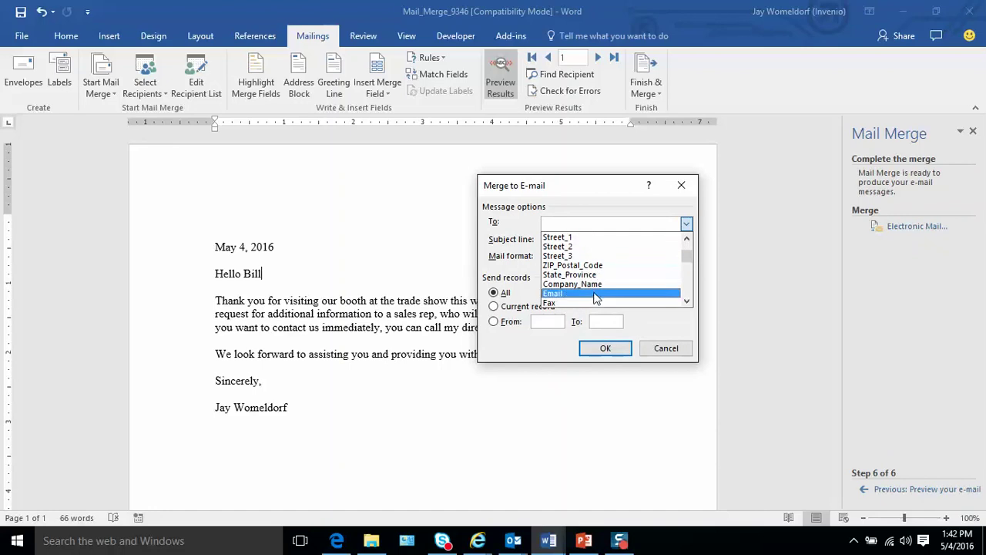
pyautogui.click(554, 293)
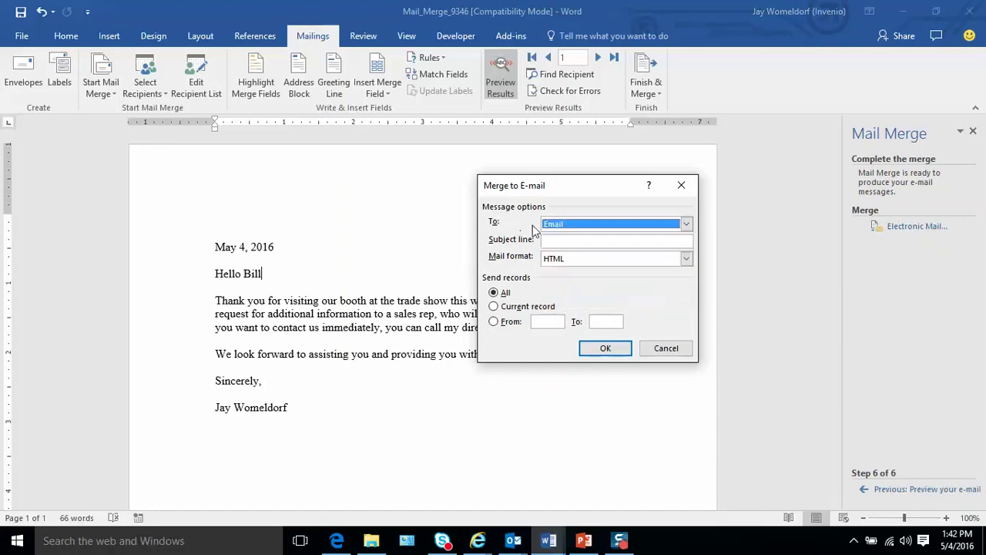
pyautogui.click(570, 241)
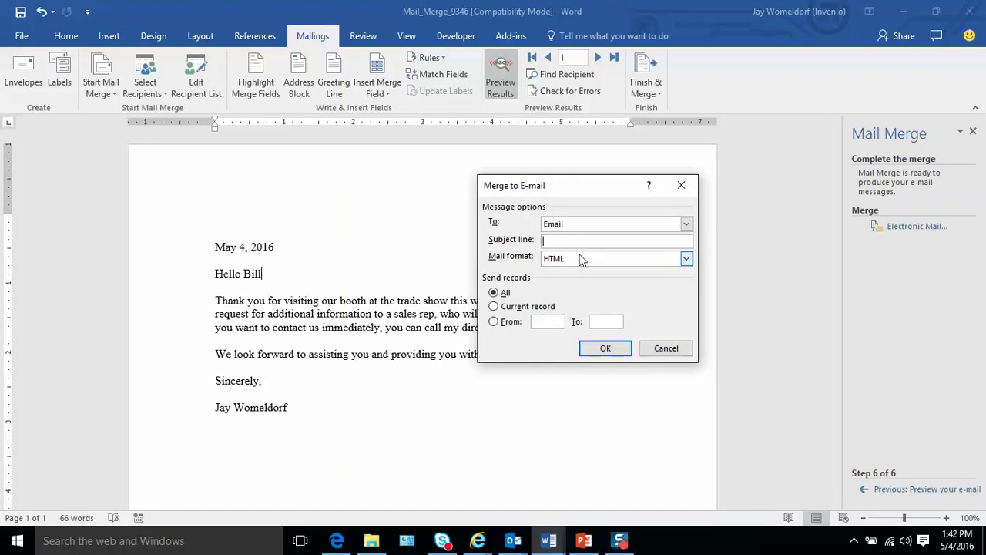
pyautogui.write('Thank o')
pyautogui.press('BackSpace')
pyautogui.write('yuop')
pyautogui.write('ing us')
pyautogui.click(618, 347)
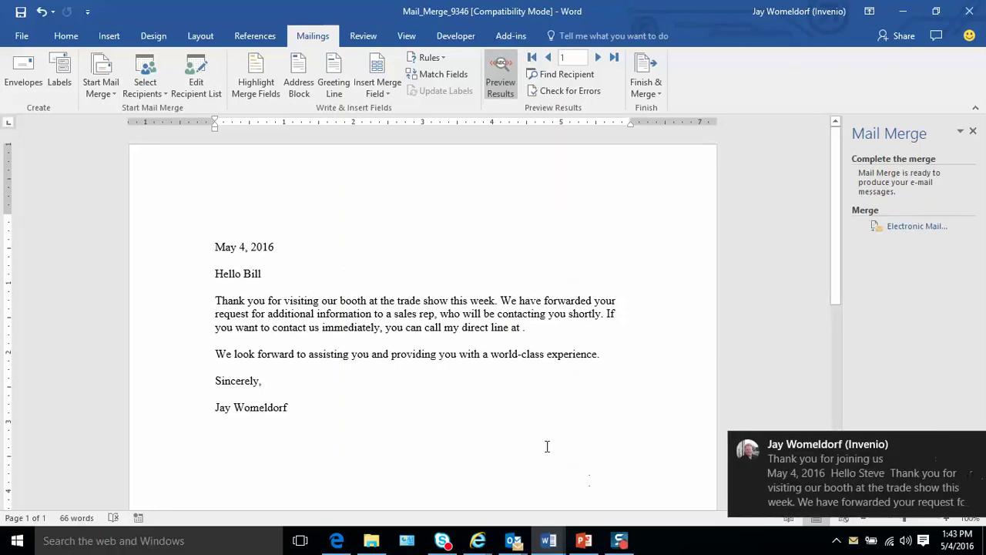
# View the arrived thank-you message in Outlook, then close it and Word.
pyautogui.click(849, 480)
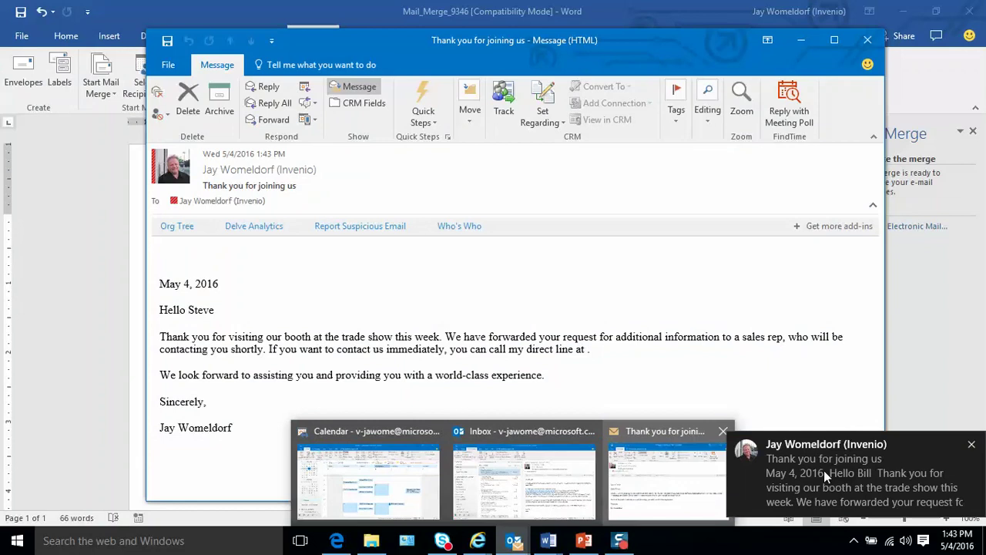
pyautogui.click(867, 41)
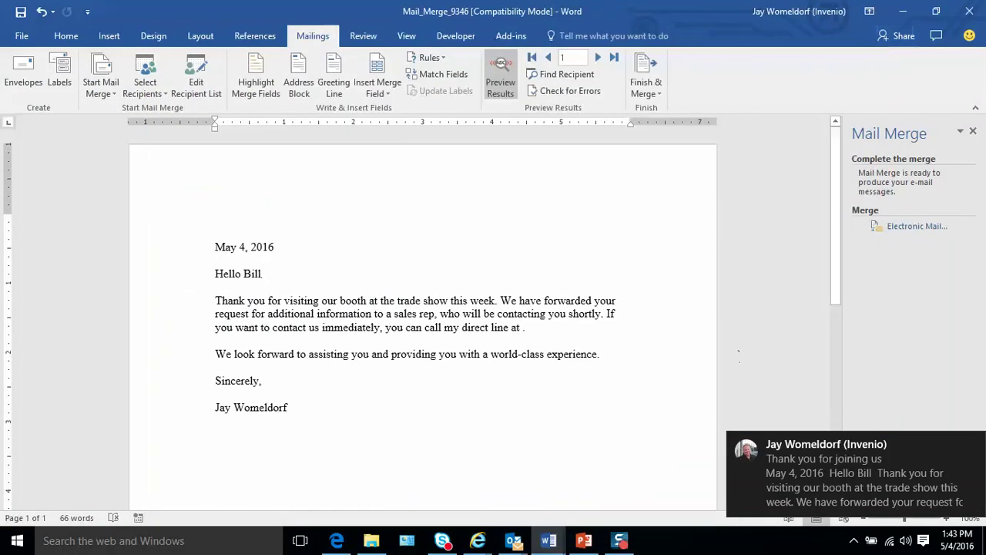
pyautogui.hotkey('alt', 'F4')
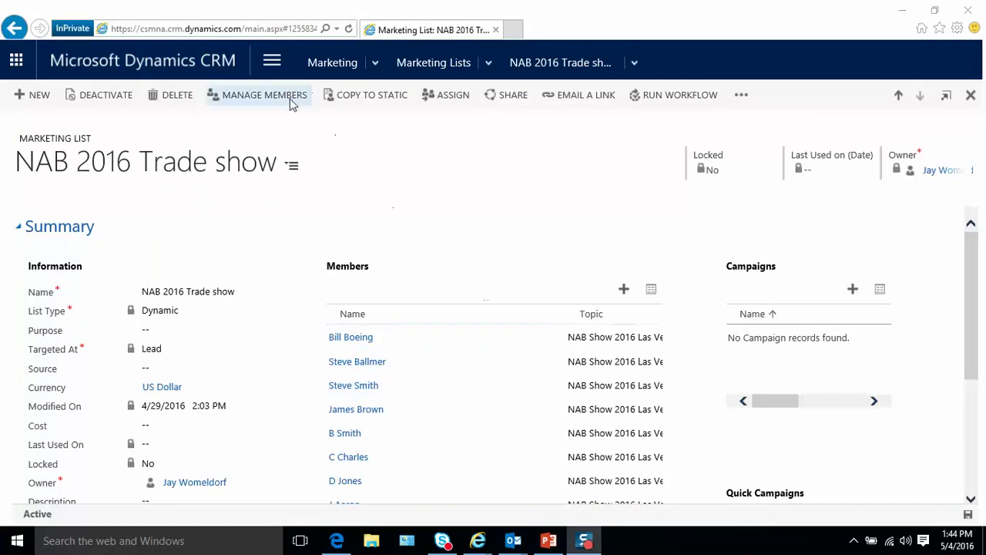
# Navigate through the Sales area to the My Active Contacts list.
pyautogui.click(279, 66)
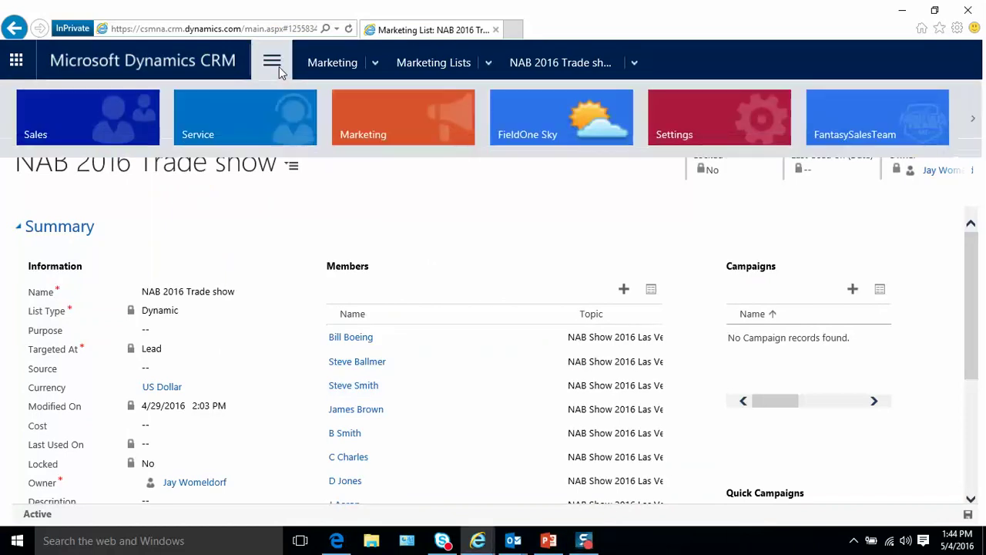
pyautogui.click(130, 126)
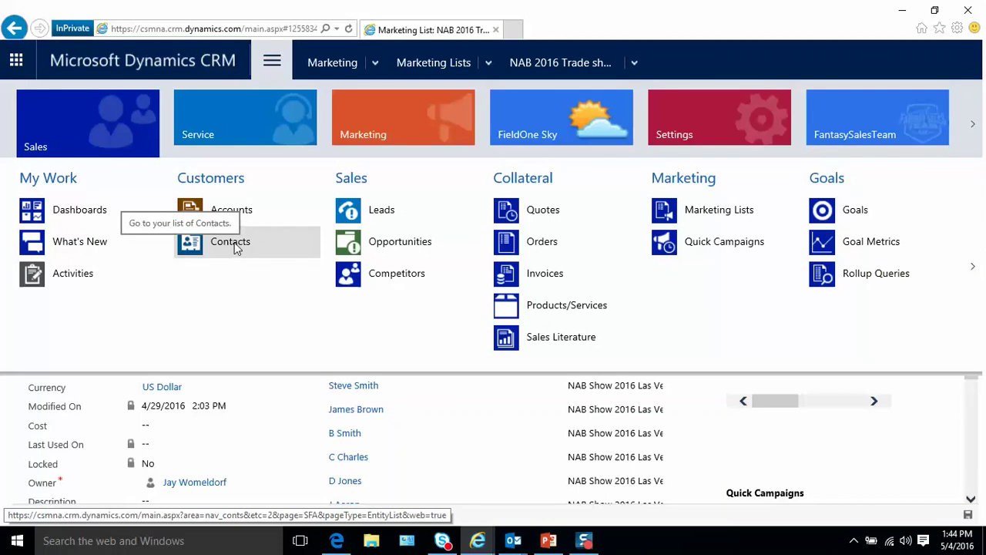
pyautogui.click(235, 247)
pyautogui.write('jay')
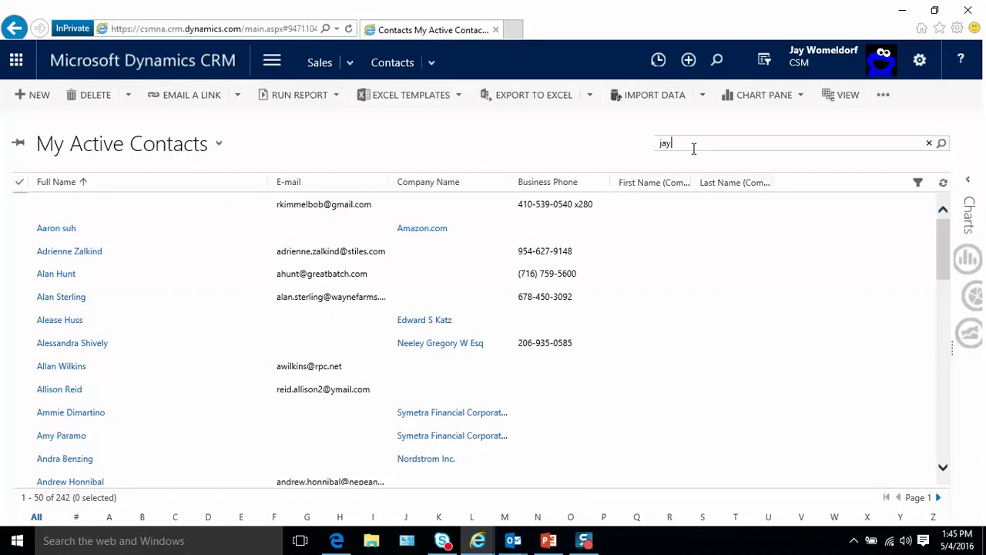
# Search for jay and direct-email the Amazon.com contact with the 'Thank you for registering with us' template.
pyautogui.click(940, 144)
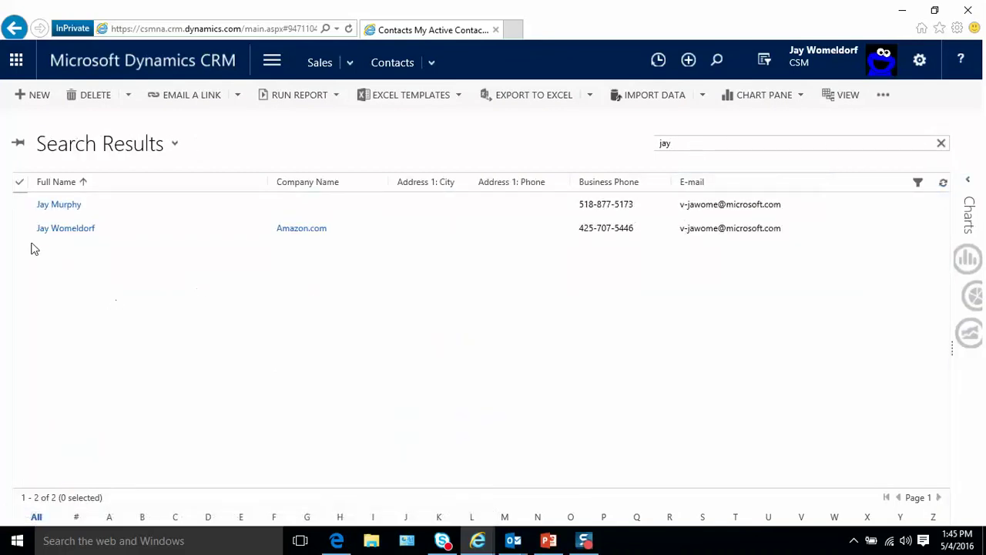
pyautogui.click(24, 235)
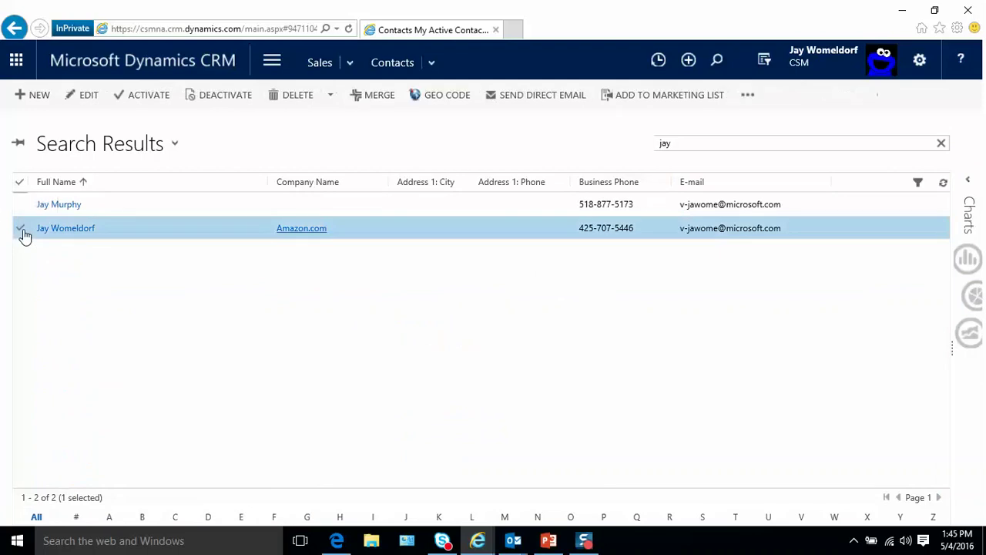
pyautogui.click(548, 99)
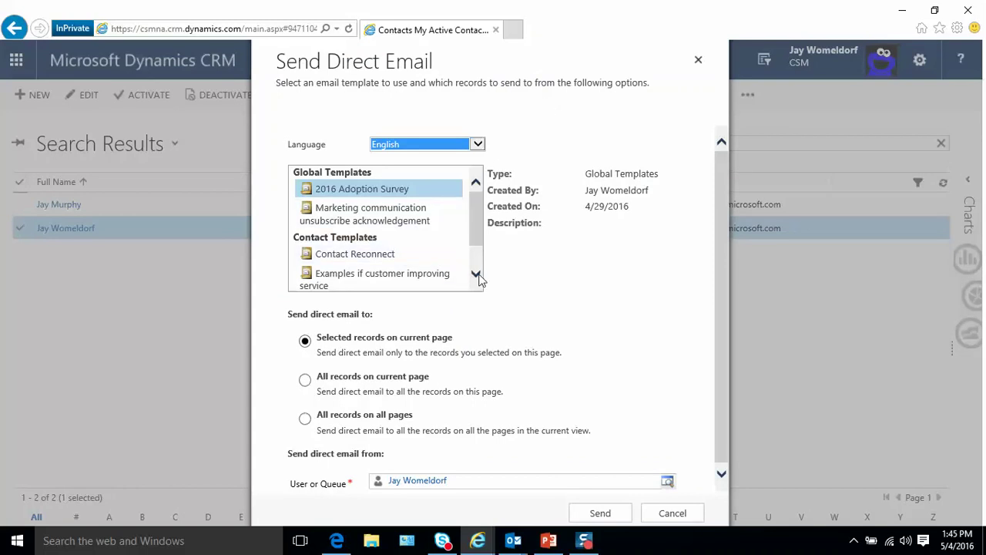
pyautogui.click(476, 274)
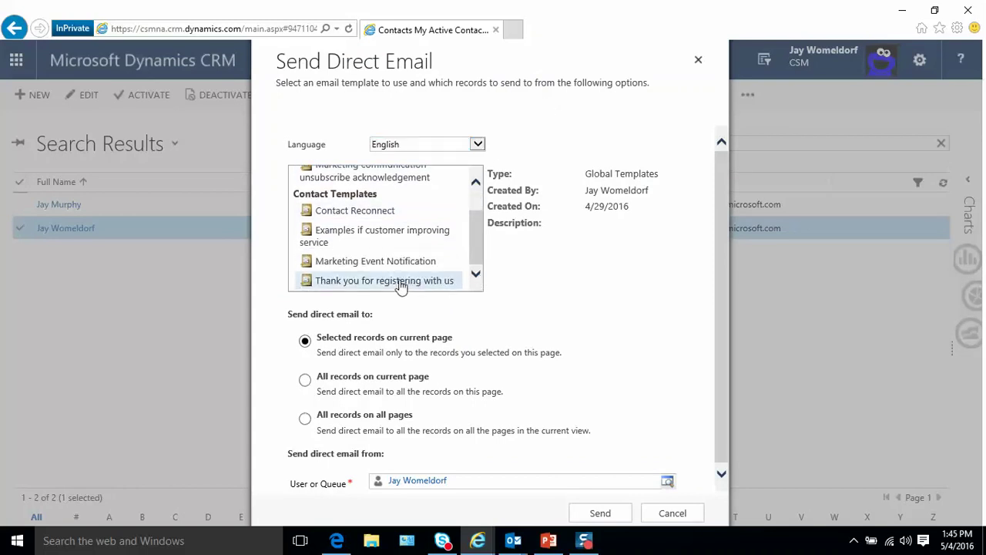
pyautogui.click(401, 284)
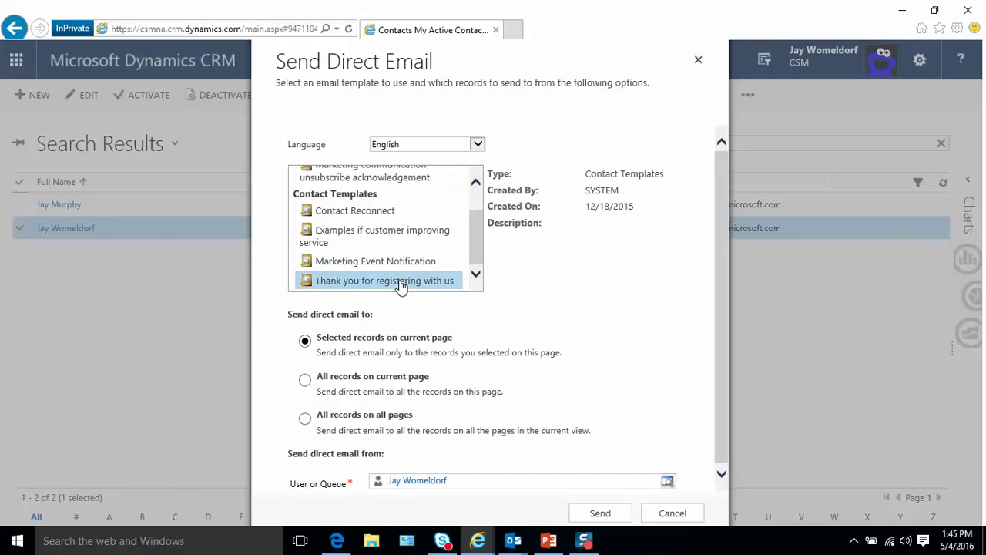
pyautogui.click(602, 514)
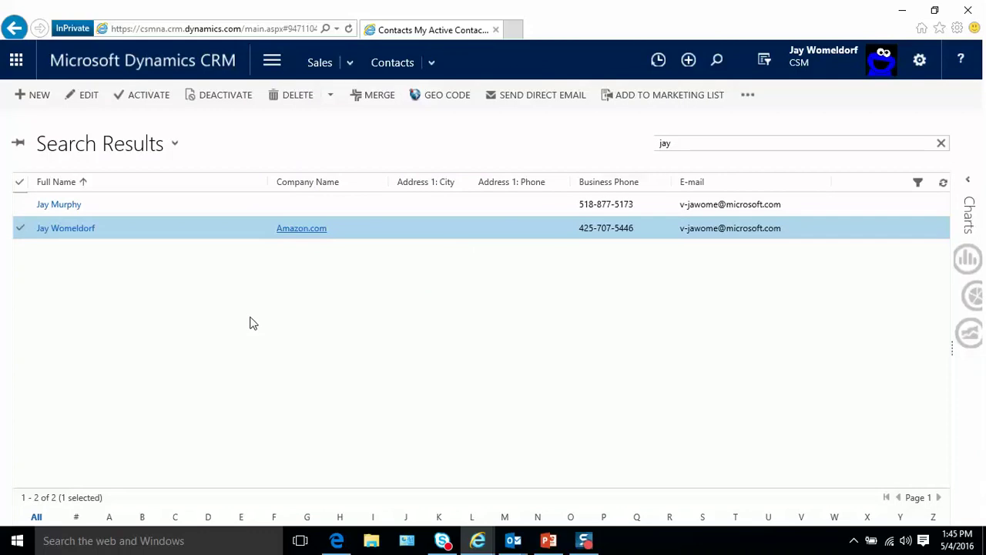
# Open the contact's record, check the newest email under Activities, then go back to the contact.
pyautogui.click(77, 234)
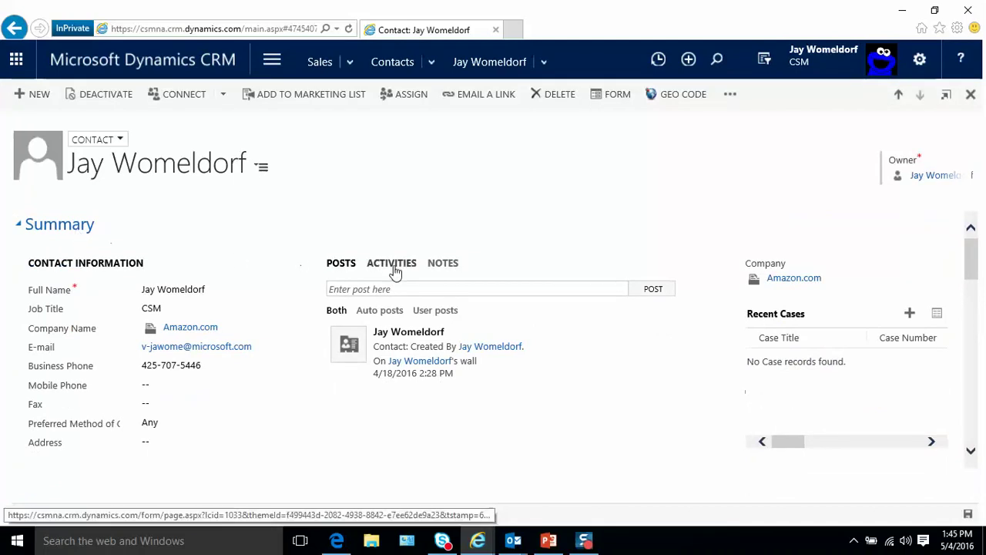
pyautogui.click(392, 264)
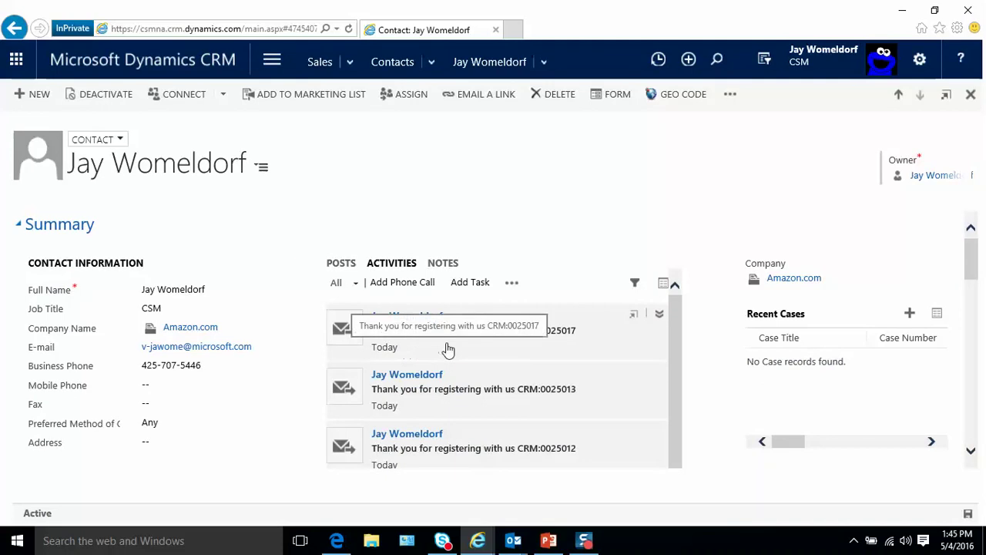
pyautogui.click(631, 317)
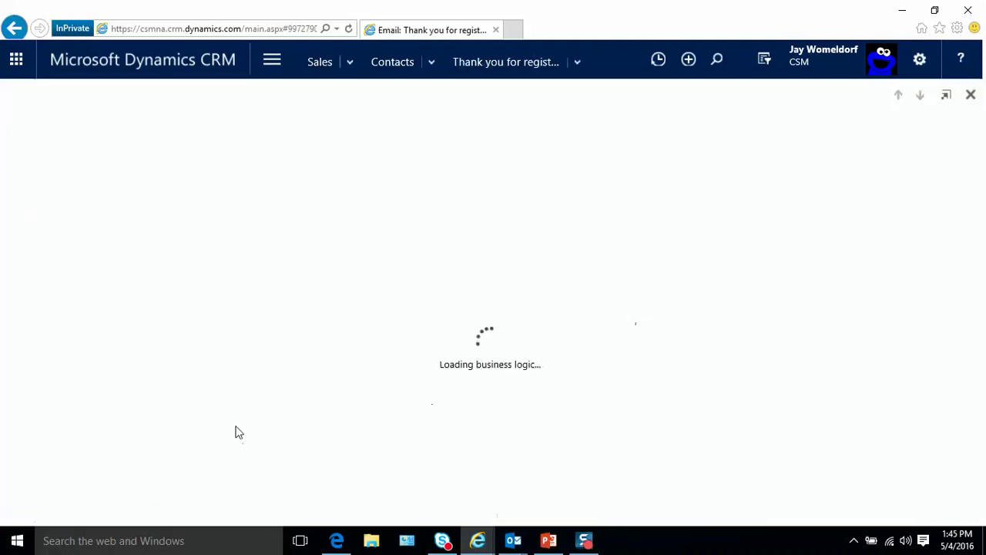
pyautogui.scroll(-3, 343, 428)
pyautogui.scroll(-2, 344, 430)
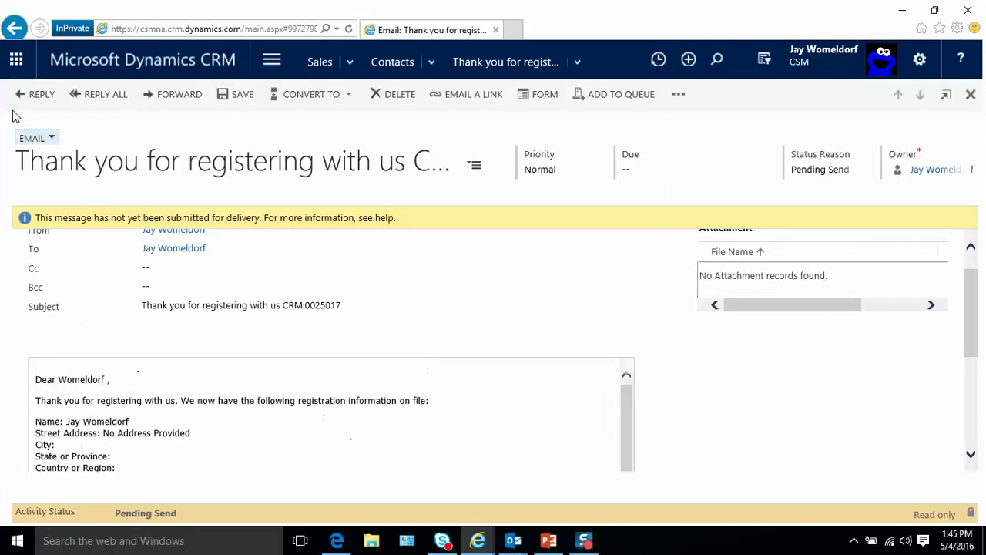
pyautogui.click(14, 28)
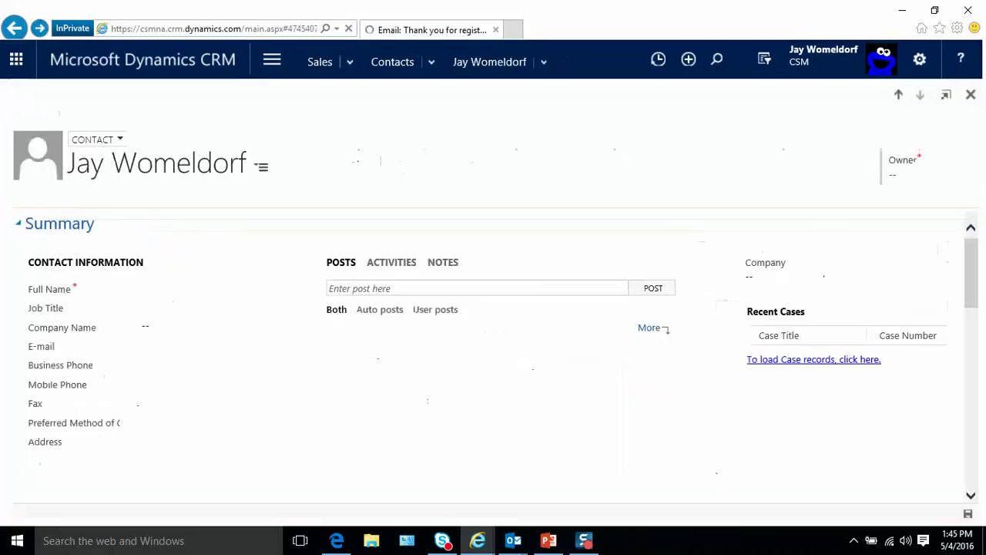